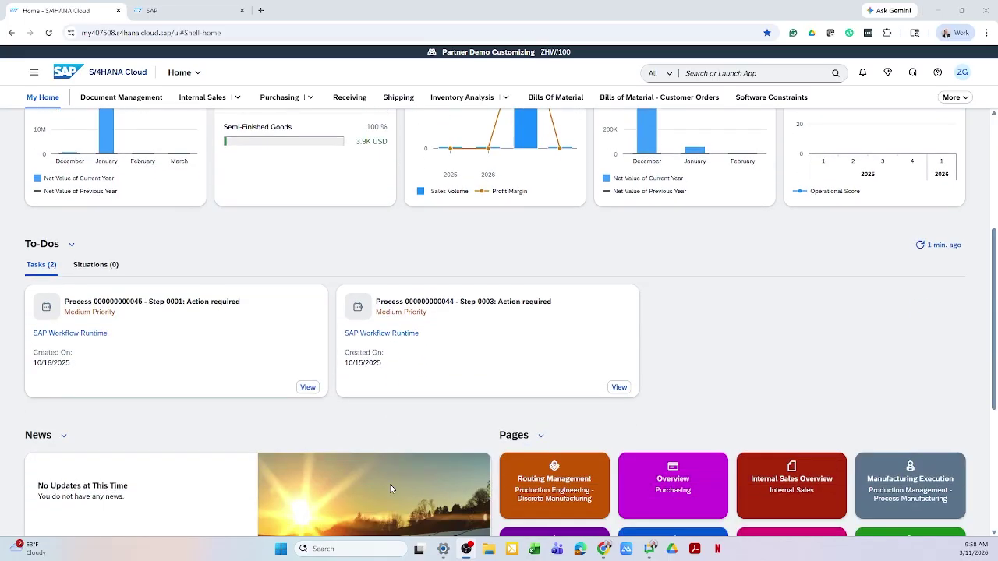
- Open the Purchasing overview page, load the product list in Manage Product Master Data, and open product S-310
scroll(404, 475, "down", 1)
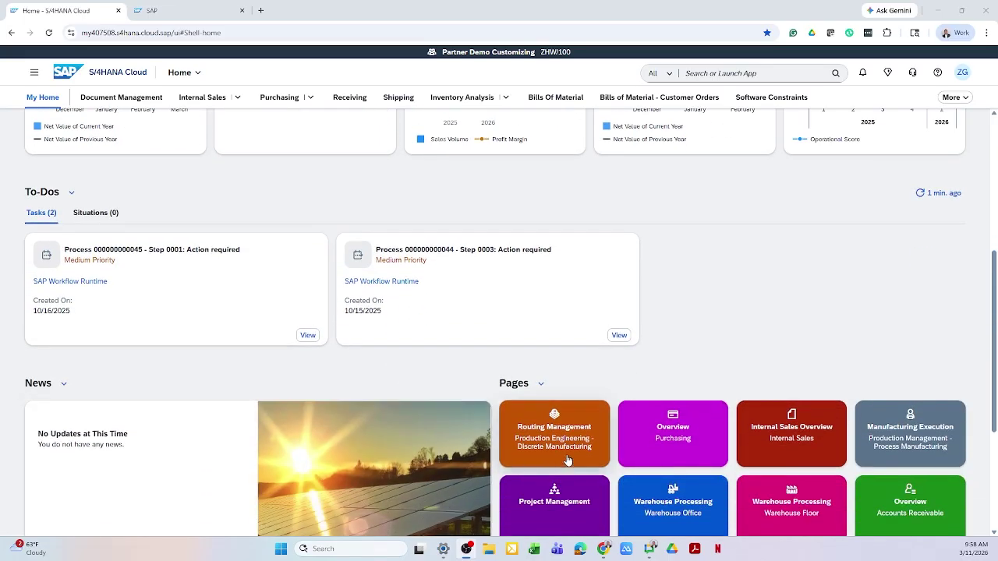
left_click(653, 436)
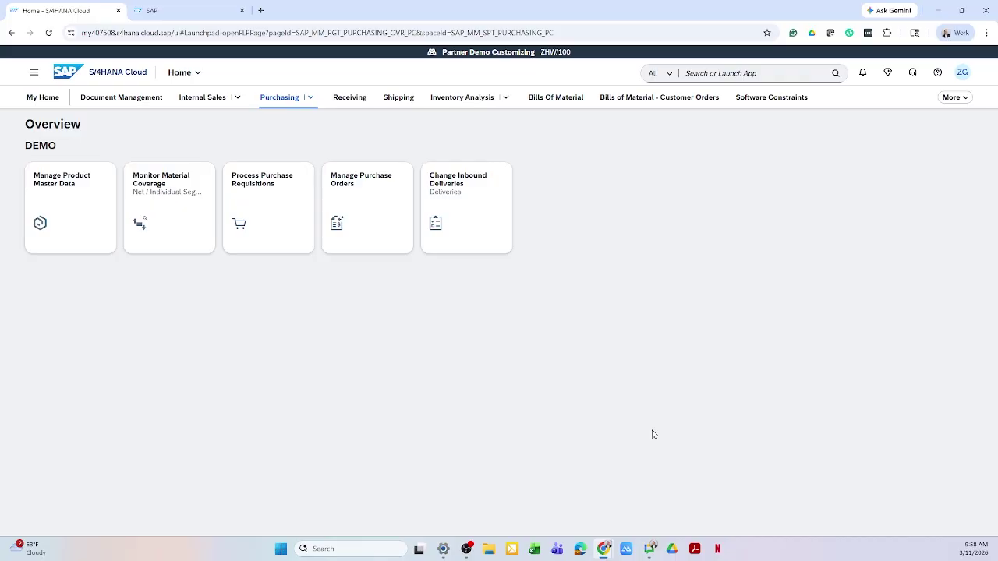
left_click(89, 226)
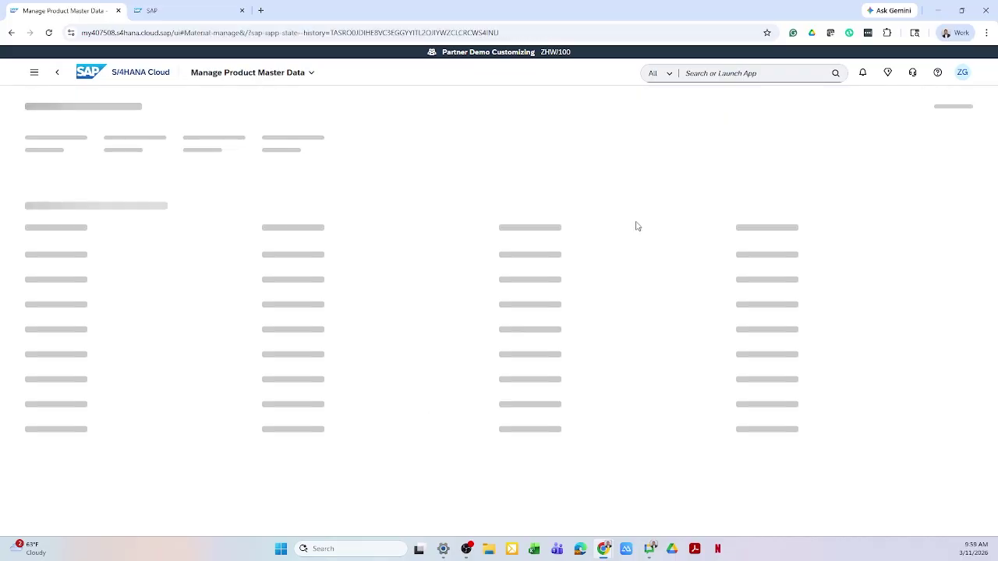
left_click(901, 148)
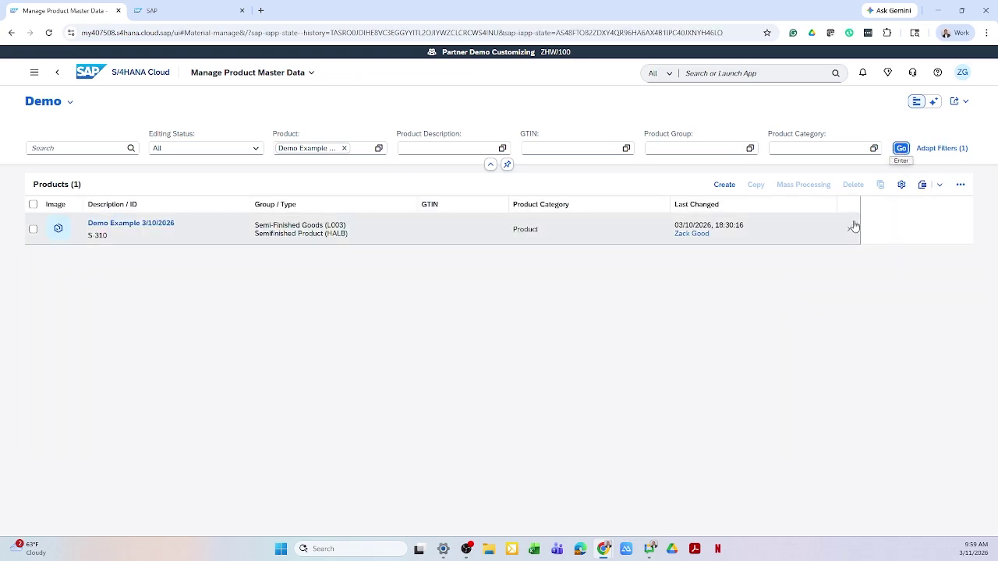
left_click(851, 232)
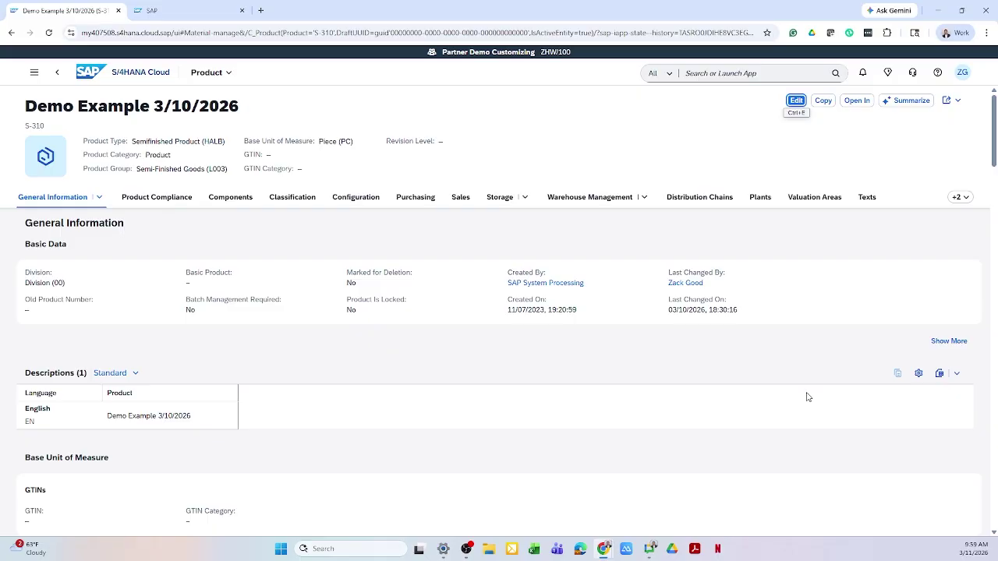
- Open the US Distribution Center (1710) plant of product S-310 and review its MRP, lot-size and procurement data
left_click(755, 198)
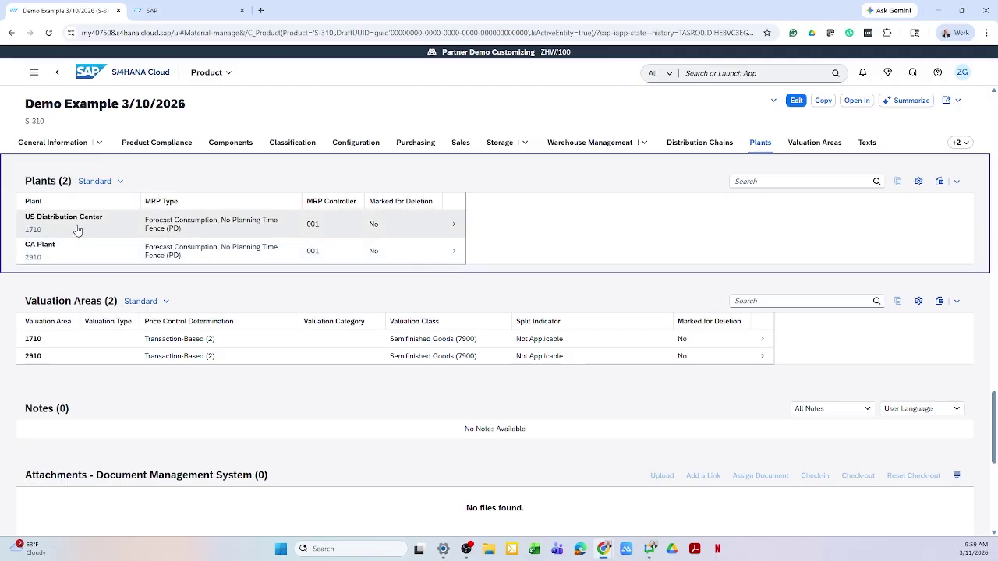
left_click(454, 228)
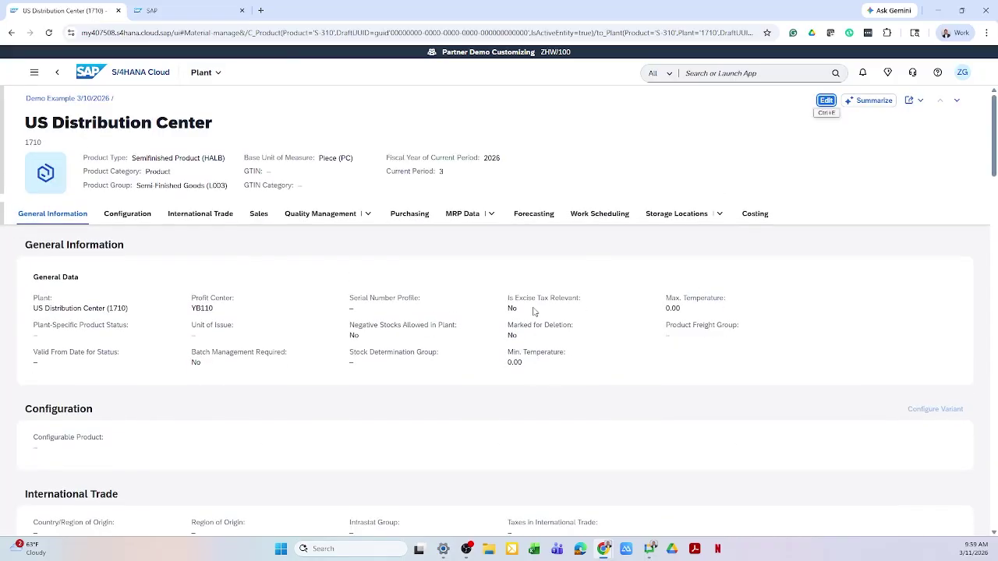
left_click(459, 215)
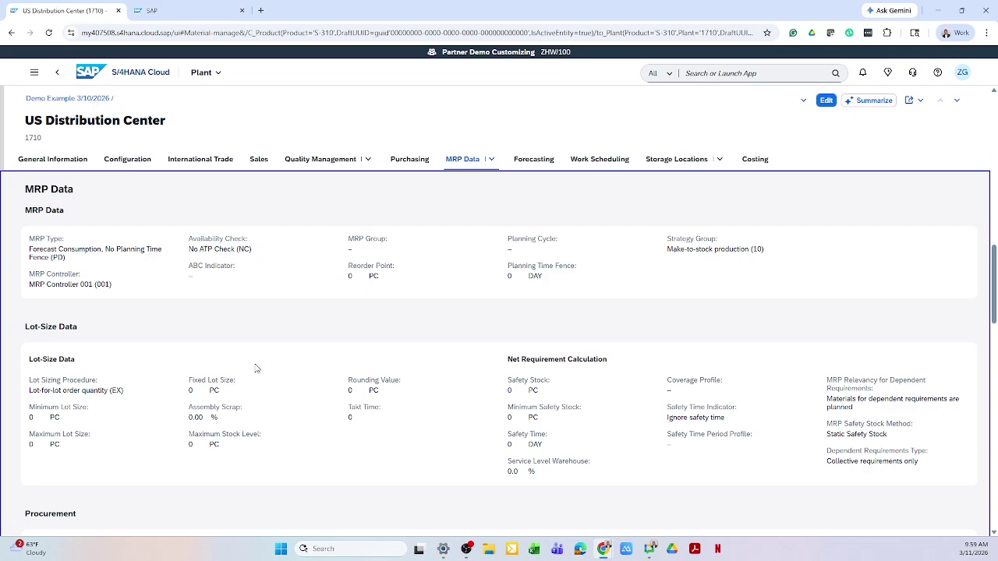
scroll(256, 369, "down", 2)
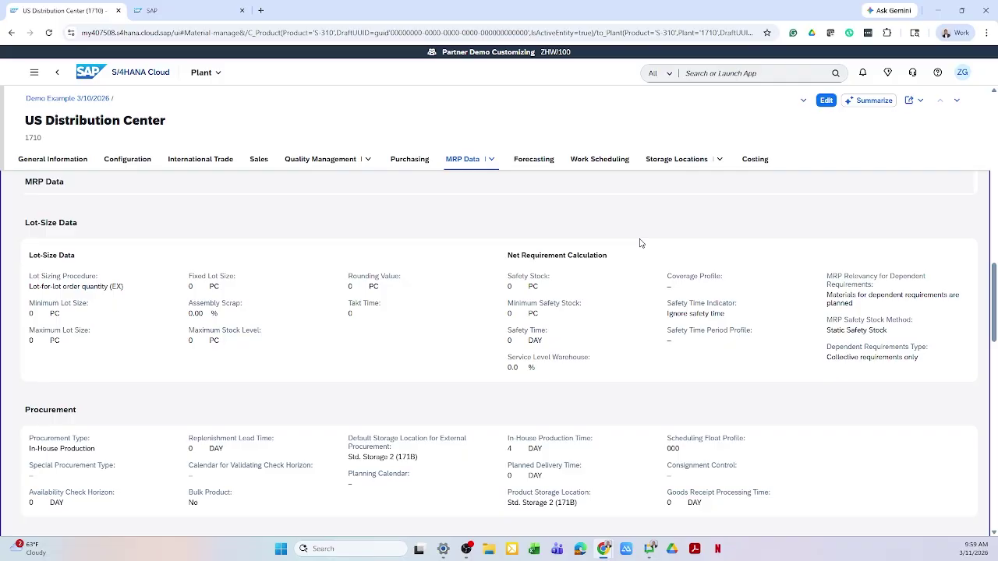
- Generate an AI summary of the plant data with the offered sections, read it through, and close it
left_click(867, 100)
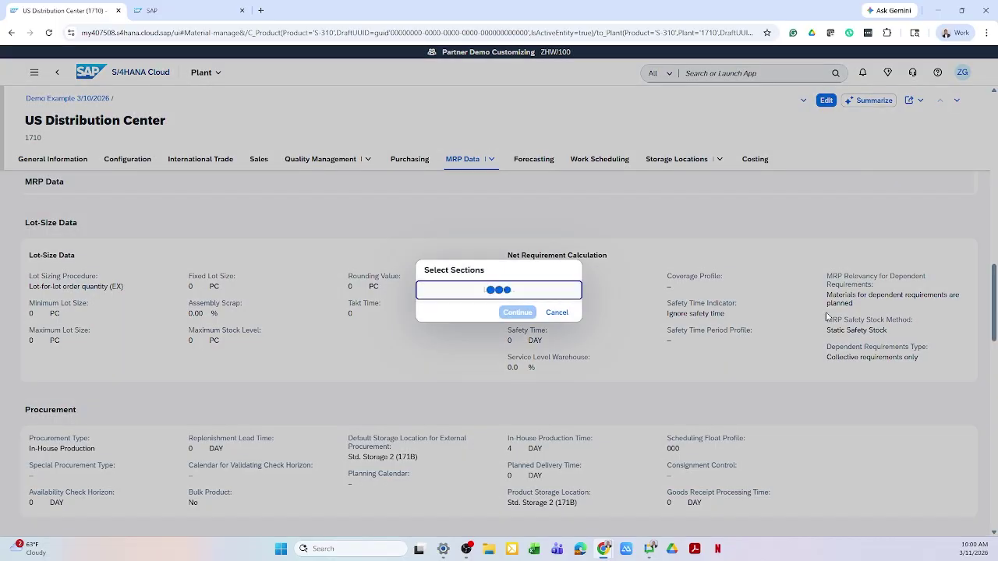
left_click(518, 433)
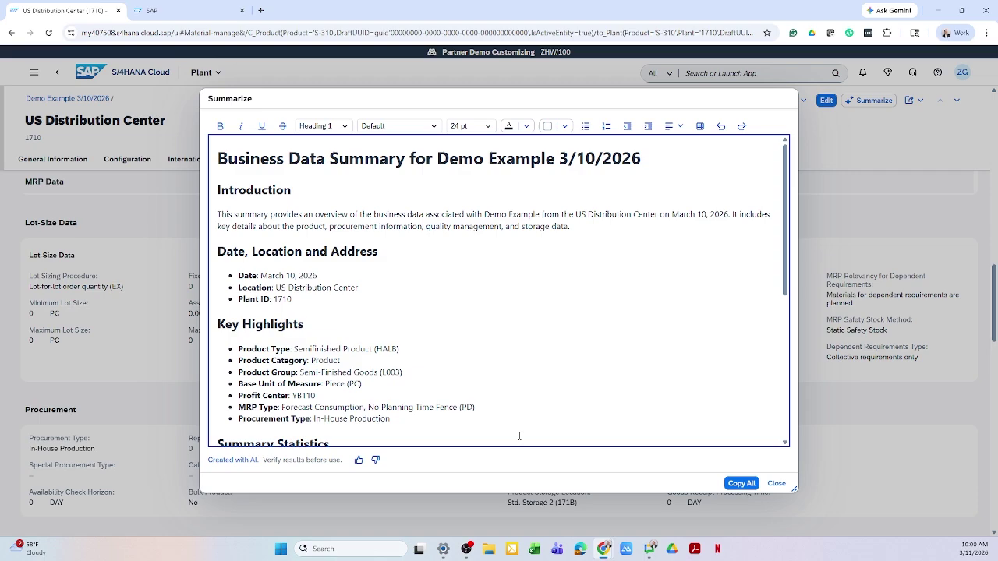
scroll(567, 277, "down", 5)
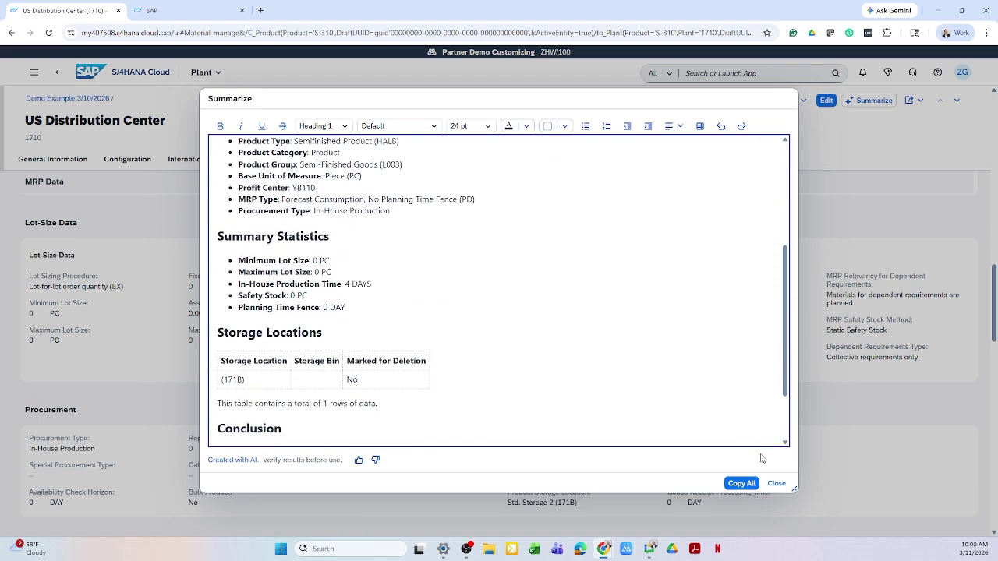
left_click(776, 484)
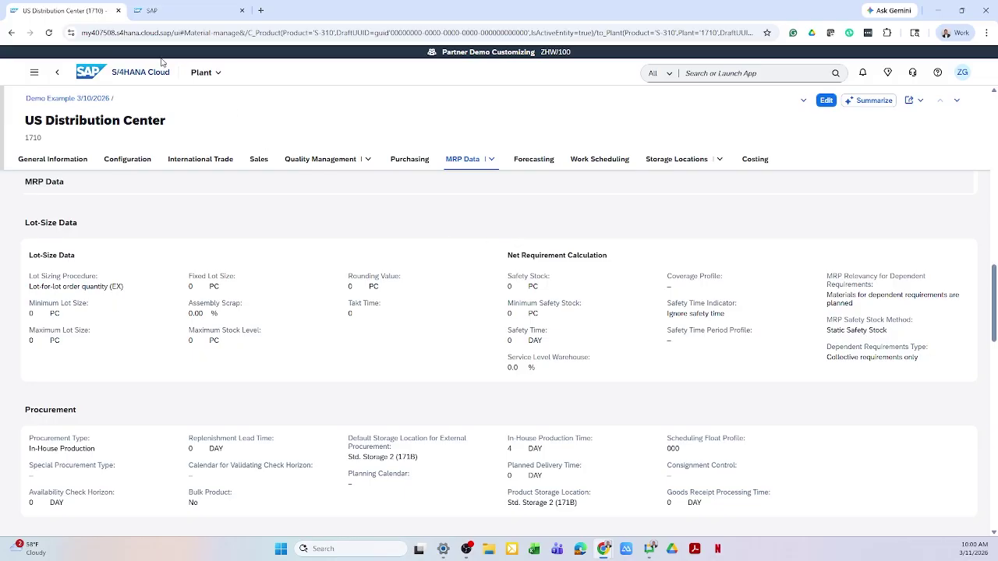
- From the purchasing overview, open Monitor Material Coverage and inspect the S-310 quick view with its related actions, and return to the overview
left_click(99, 81)
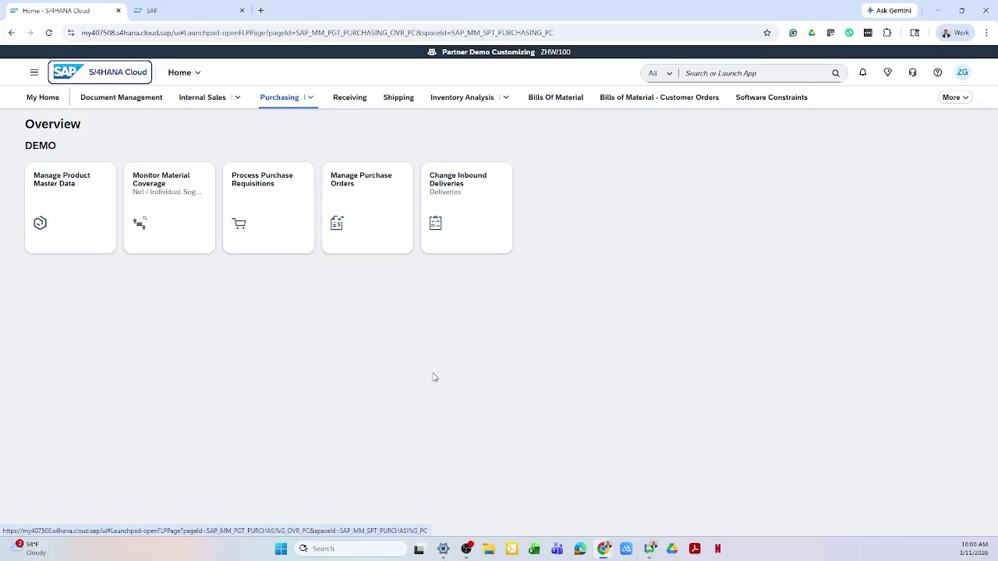
left_click(138, 224)
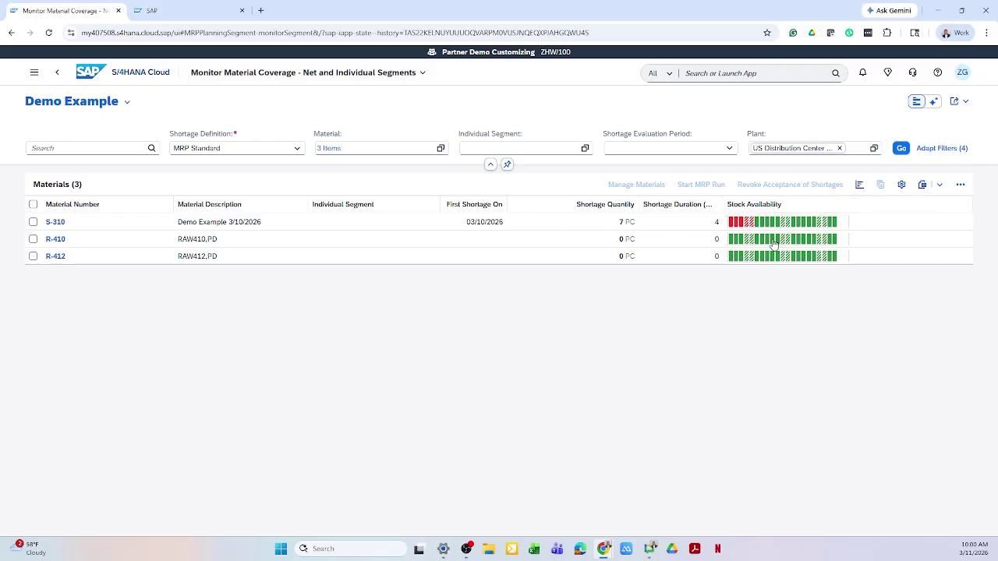
left_click(63, 225)
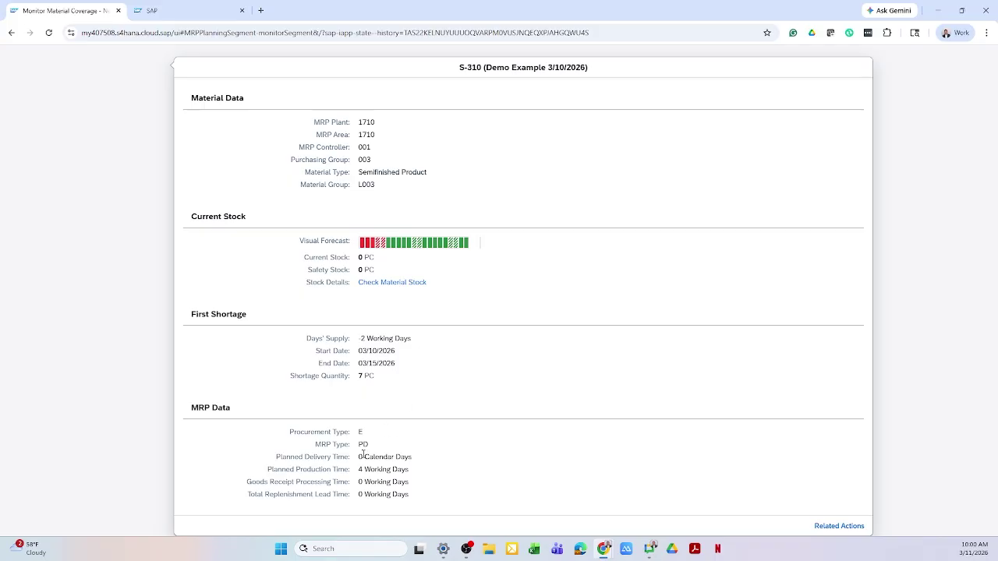
left_click(819, 526)
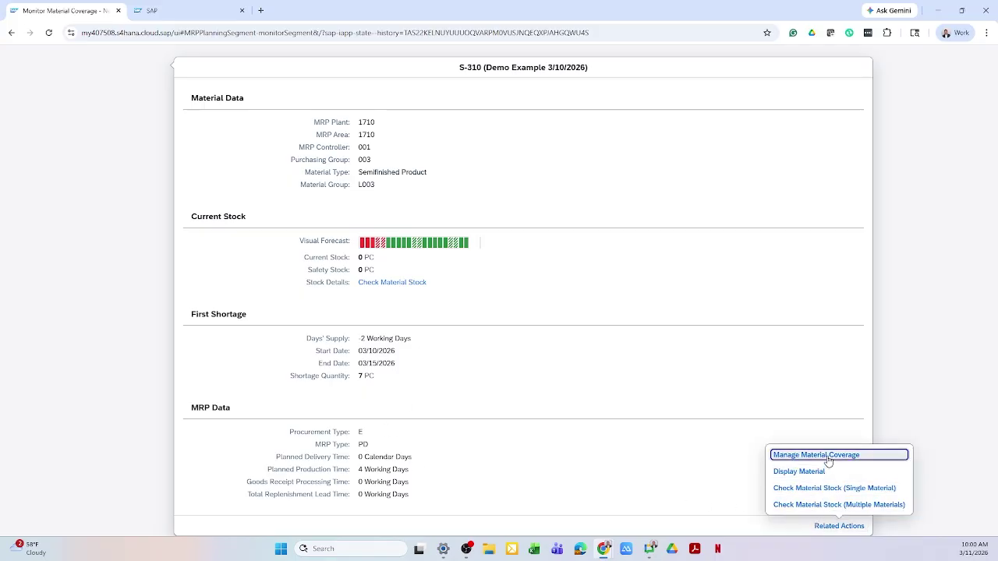
left_click(928, 416)
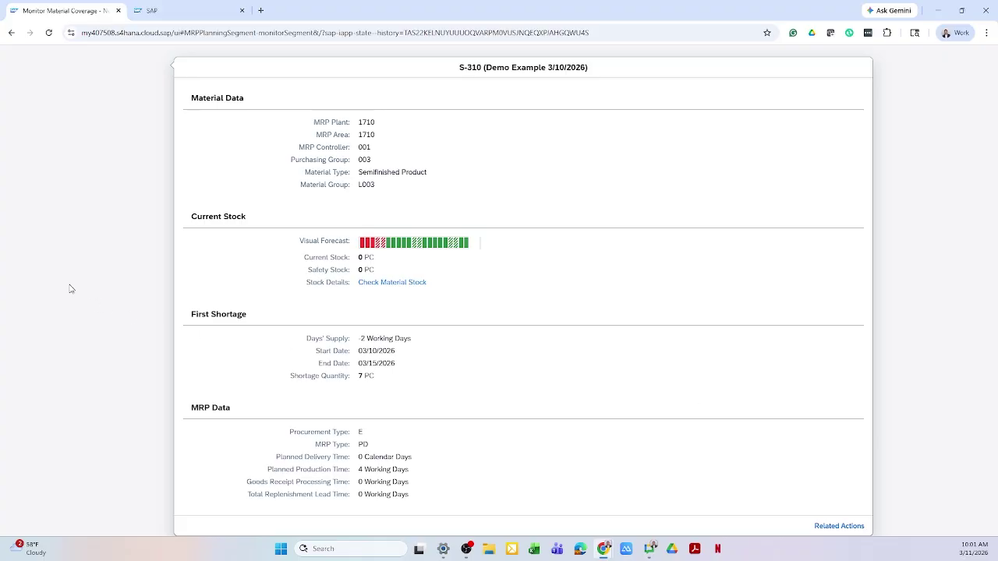
left_click(11, 34)
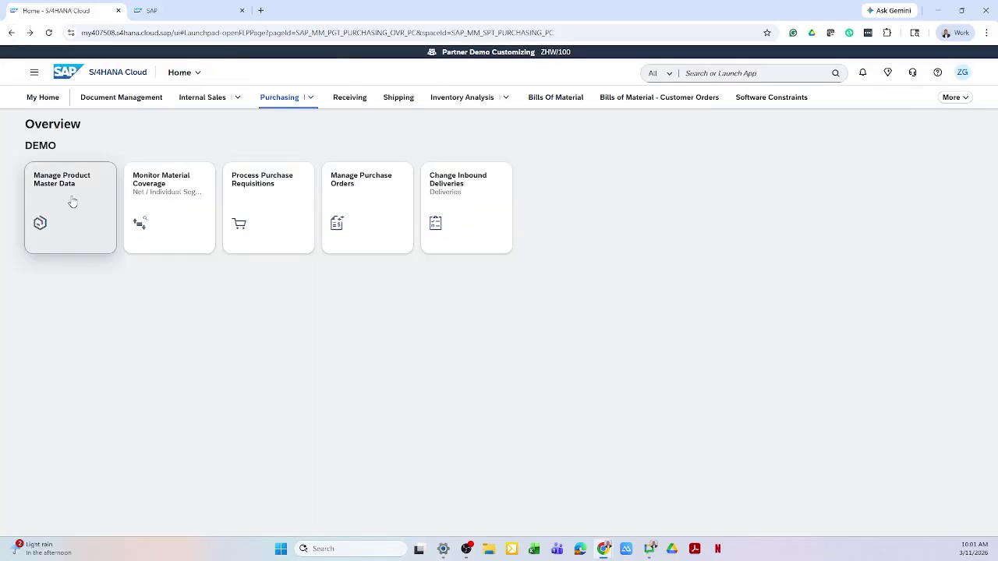
- Reopen Monitor Material Coverage, select all three materials, and open them in Manage Material Coverage
left_click(156, 201)
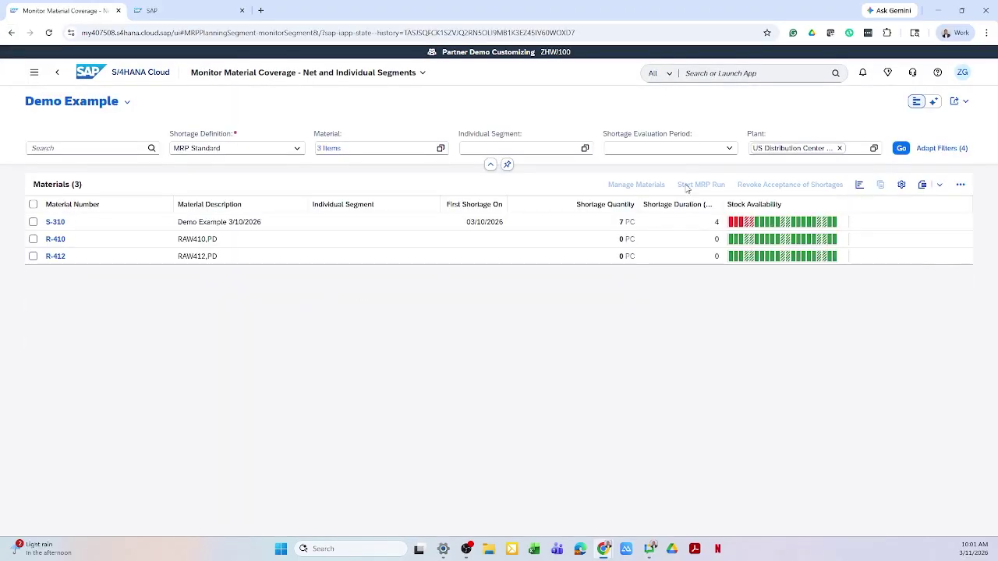
left_click(33, 204)
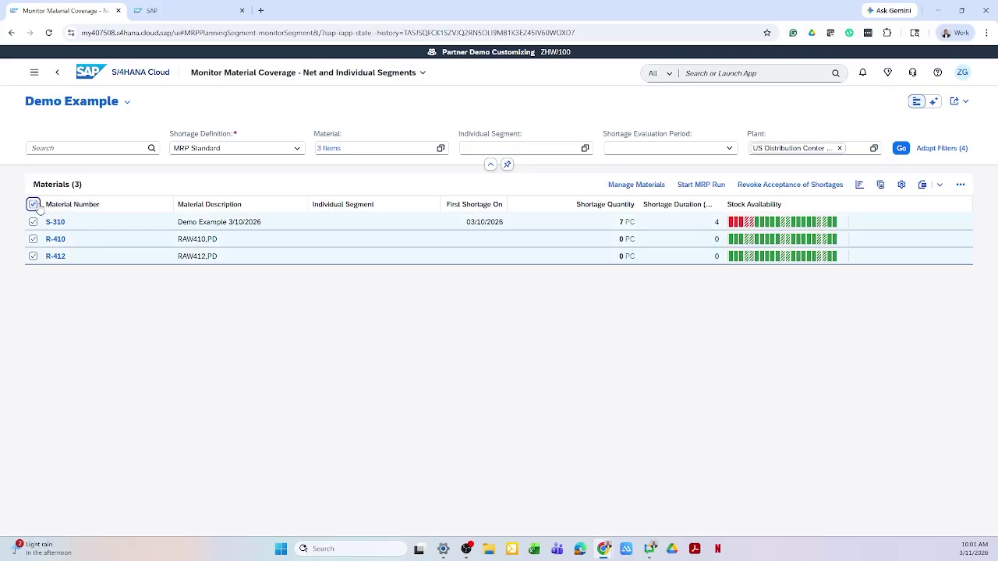
left_click(649, 187)
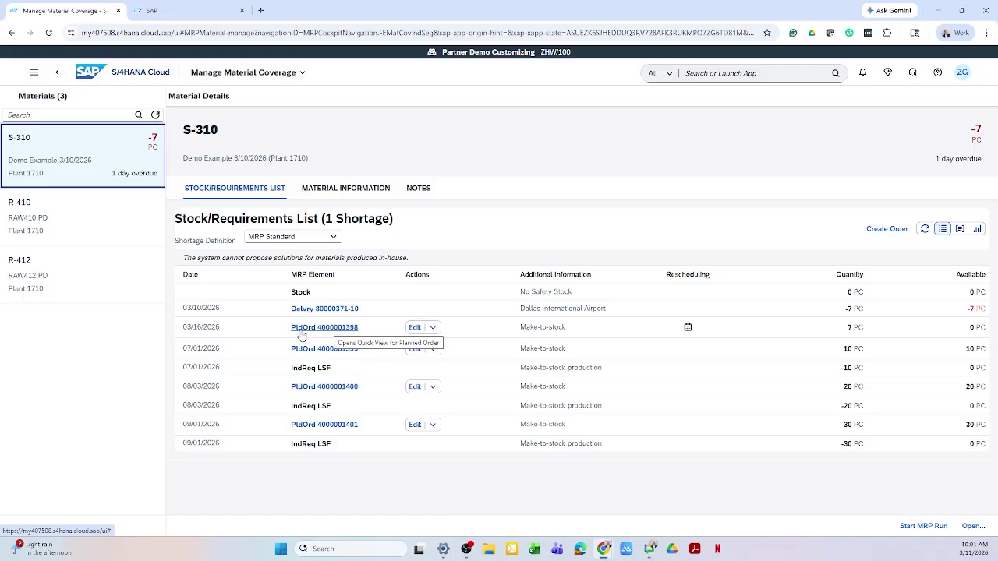
- Check the actions available for the planned order dated 03/16/2026 in the stock/requirements list of S-310
left_click(432, 327)
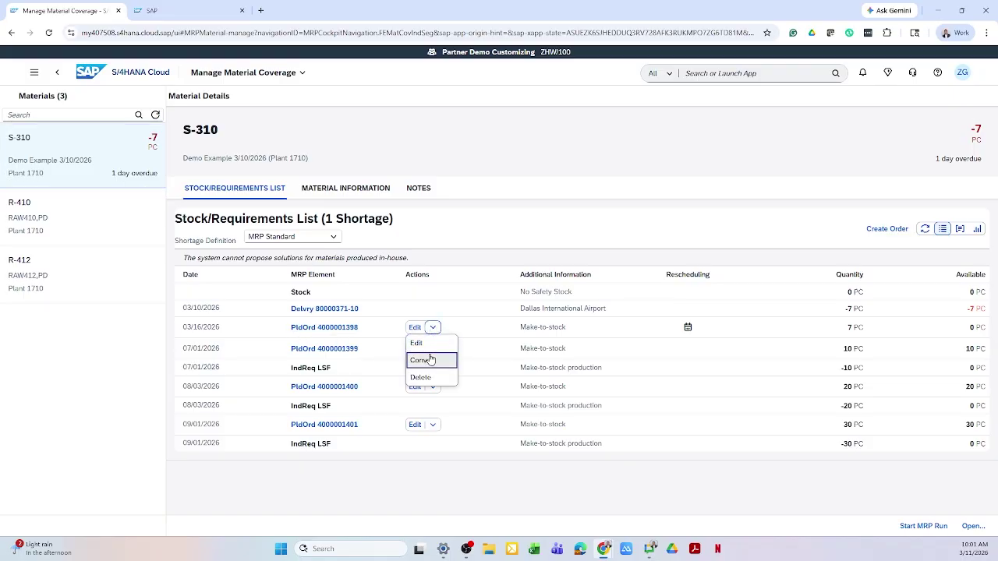
left_click(511, 173)
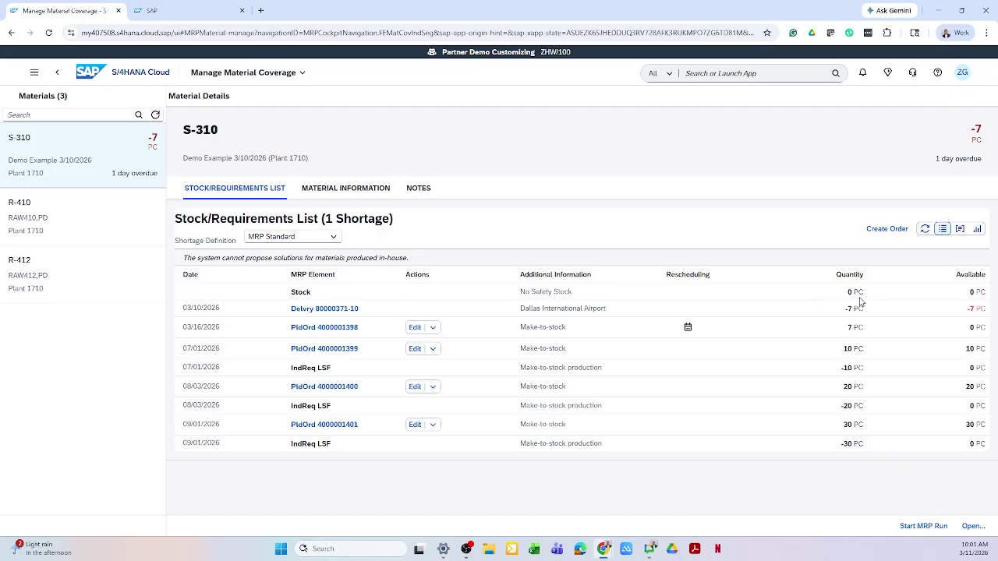
left_click(974, 310)
- View the stock/requirements of S-310 and R-410 as charts, and switch R-410 back to the list view
left_click(978, 229)
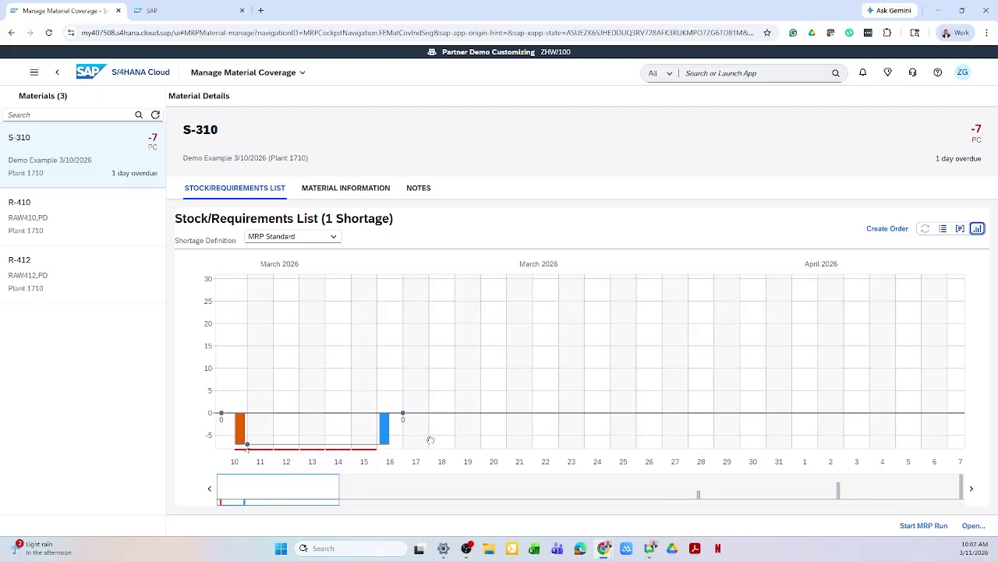
left_click(131, 218)
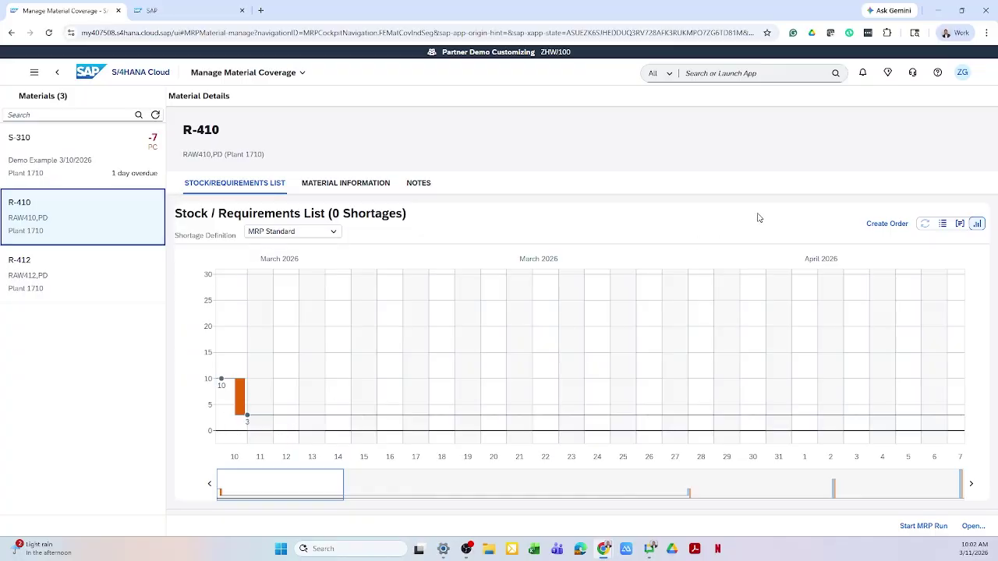
left_click(943, 224)
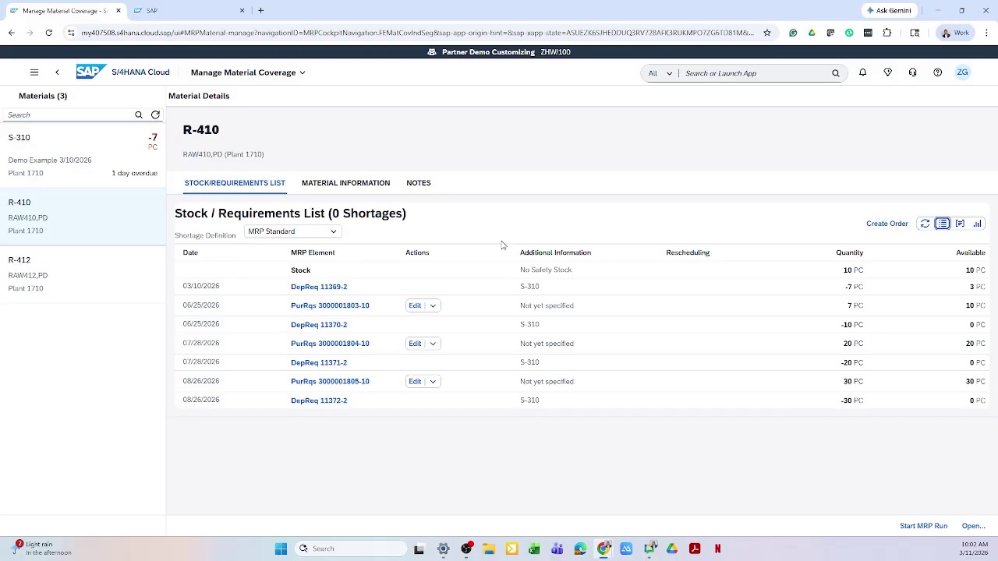
- Return to the purchasing overview, load the filtered list in Manage Purchase Orders, and open the Standard PO
left_click(99, 78)
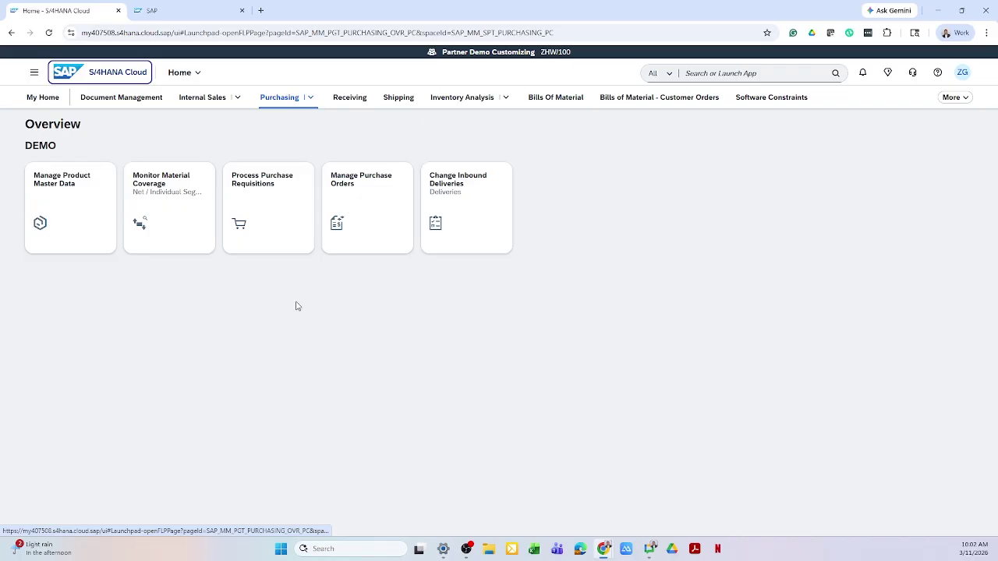
left_click(364, 225)
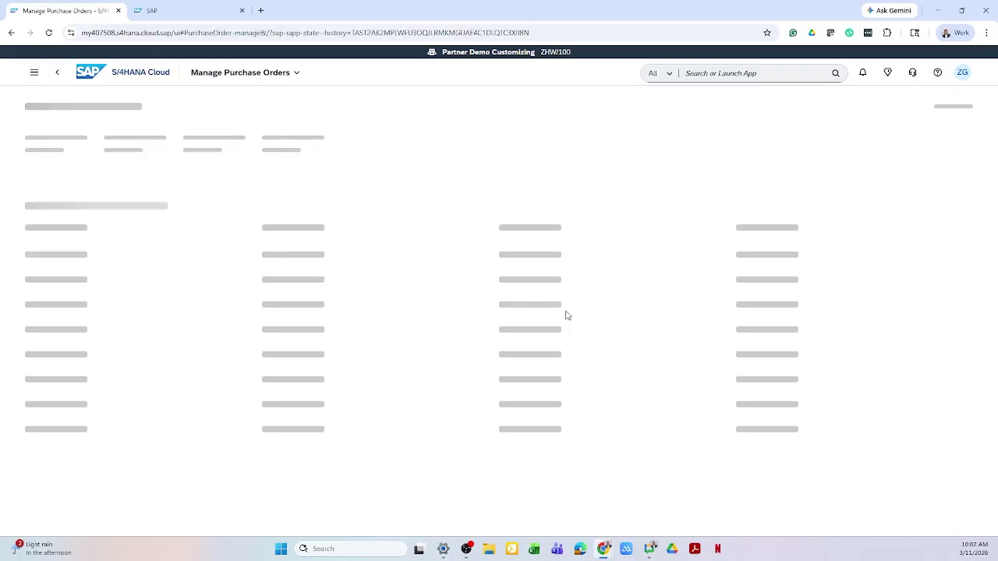
left_click(901, 180)
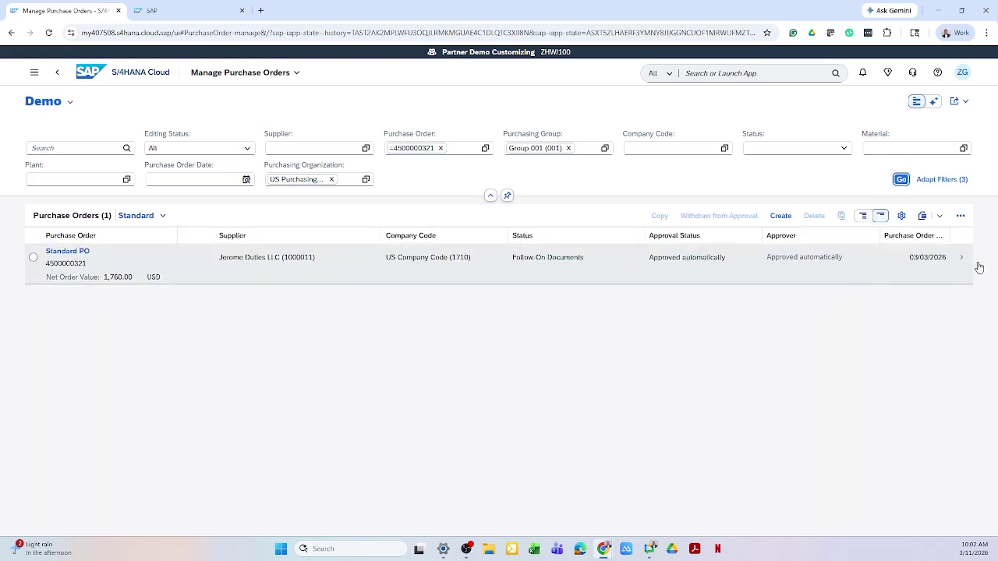
left_click(965, 265)
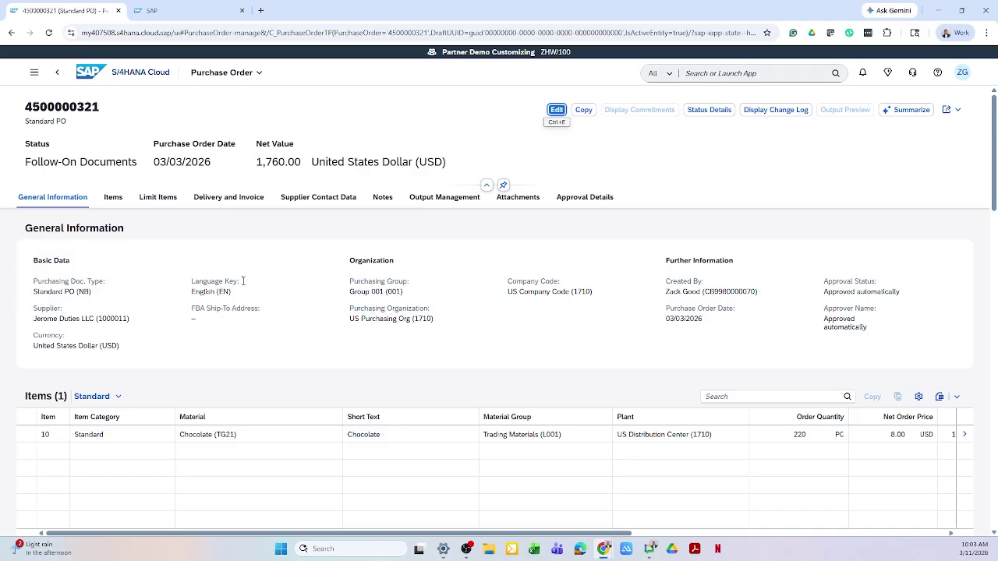
- Review the purchase order's general information and the details of item 10 (Chocolate), and return to the order
scroll(243, 285, "down", 1)
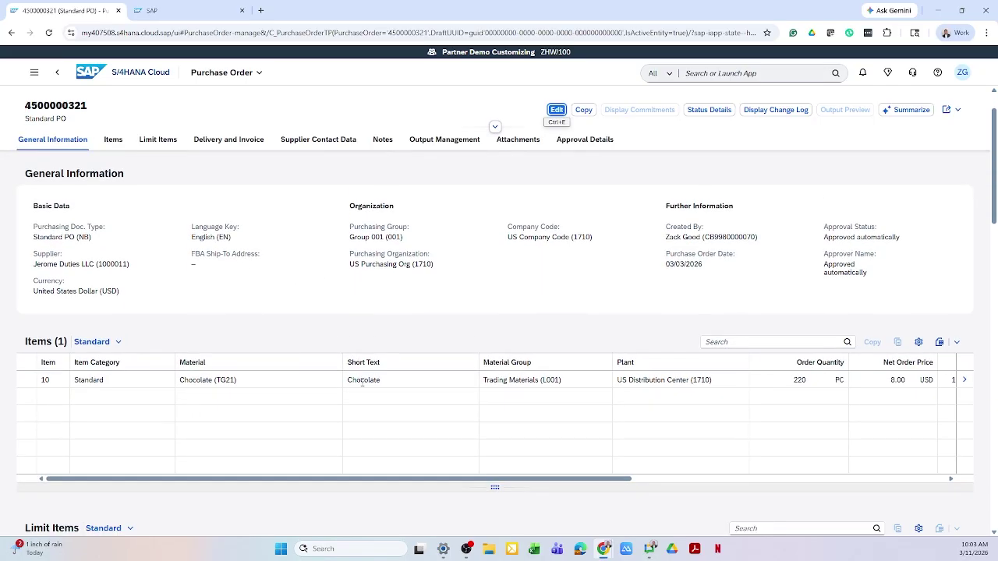
left_click(965, 380)
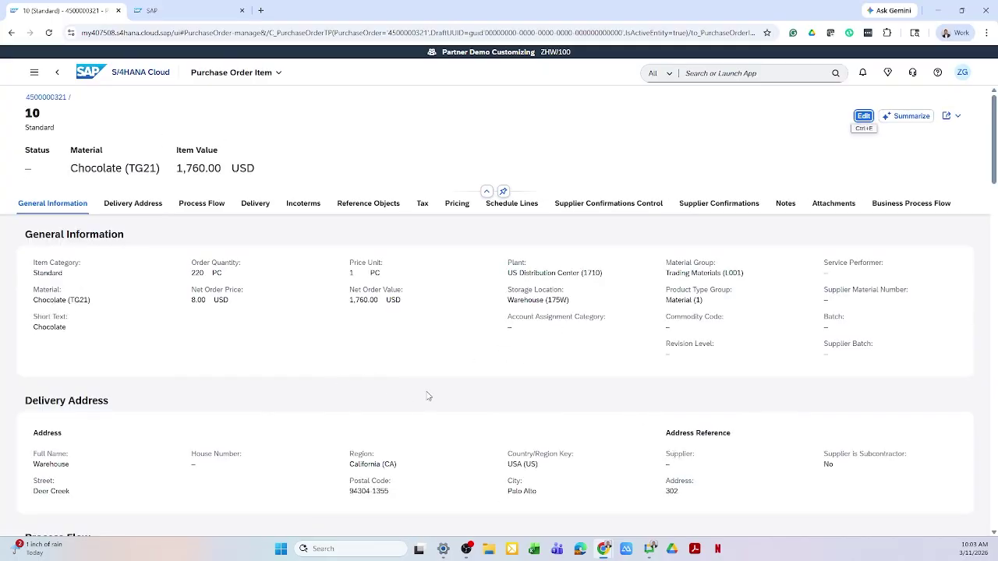
scroll(348, 371, "down", 1)
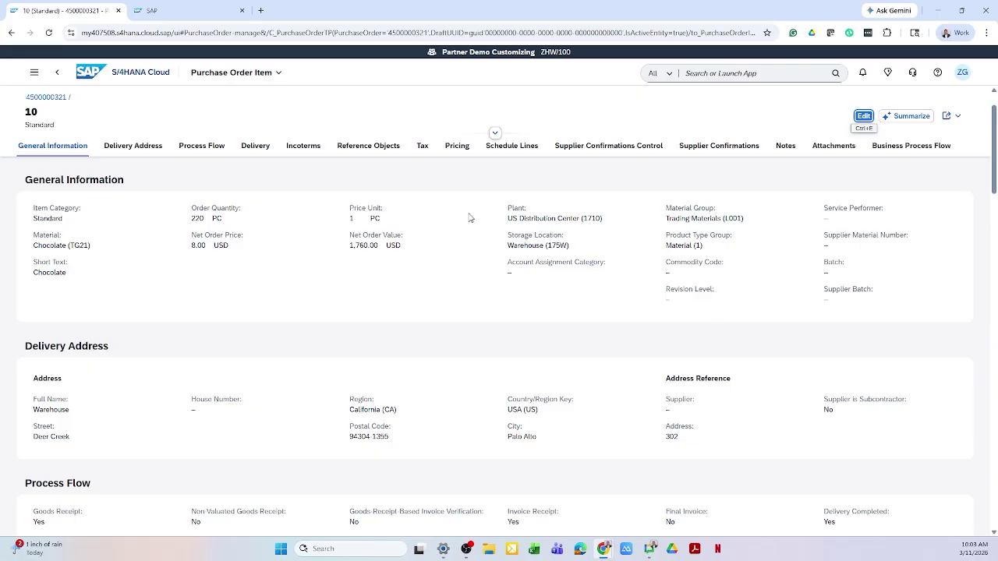
left_click(57, 73)
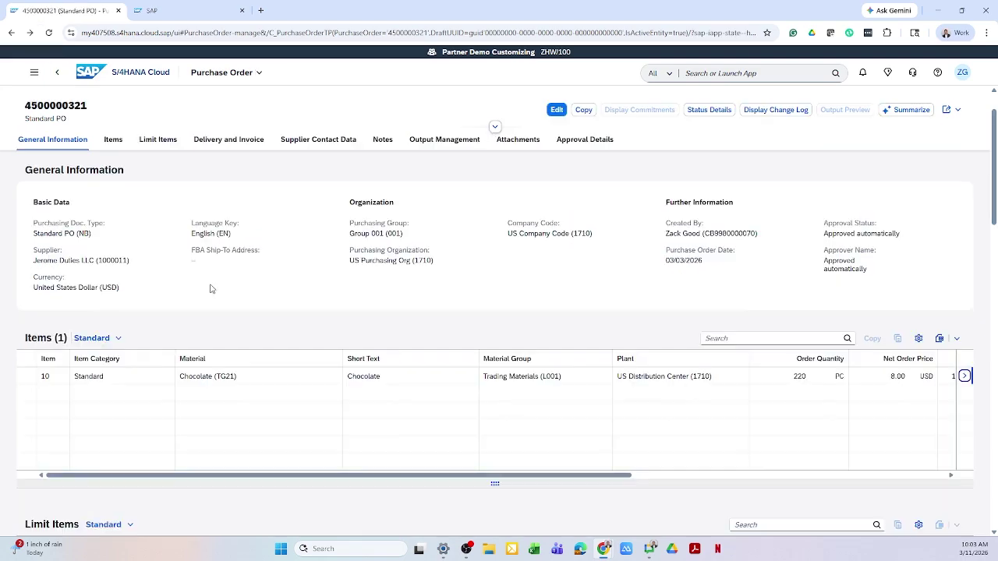
- Return to the purchasing overview and load the inbound deliveries for warehouse number 1750 in Change Inbound Deliveries
left_click(57, 72)
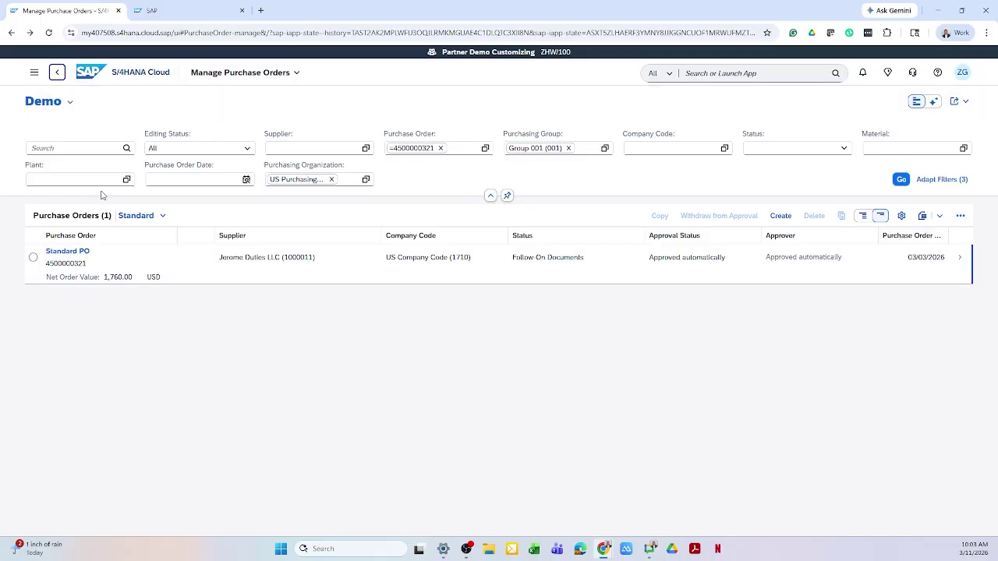
left_click(91, 84)
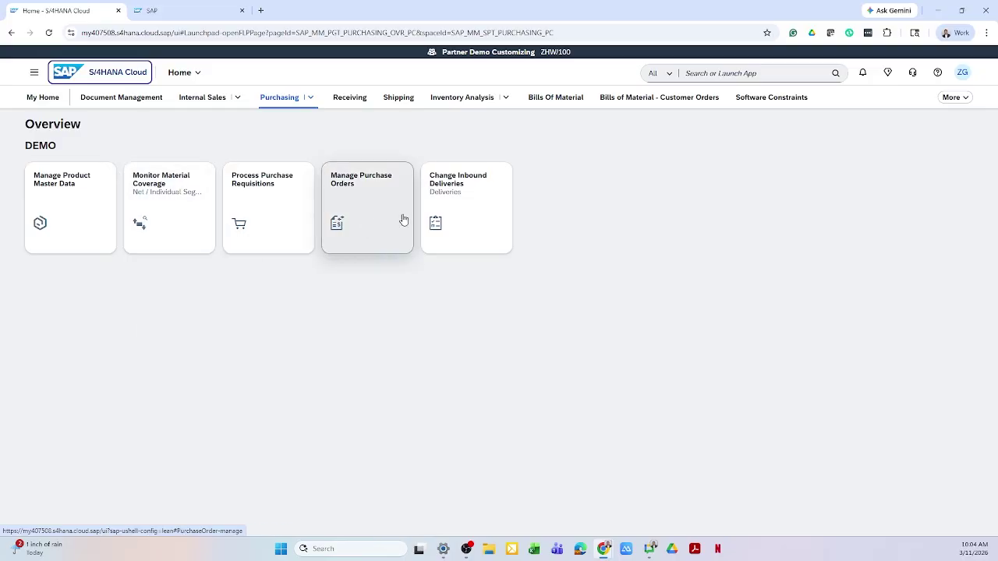
left_click(451, 216)
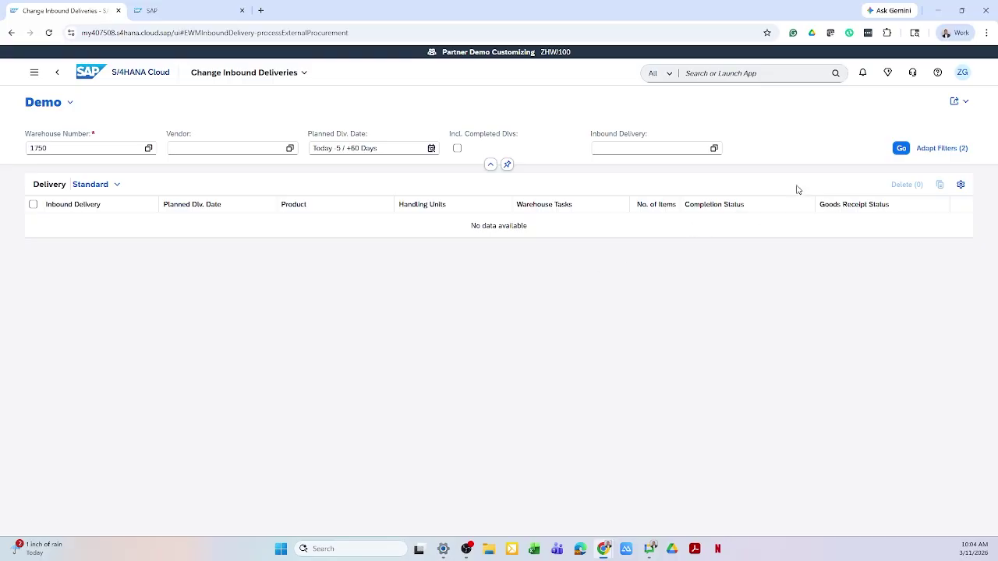
left_click(902, 149)
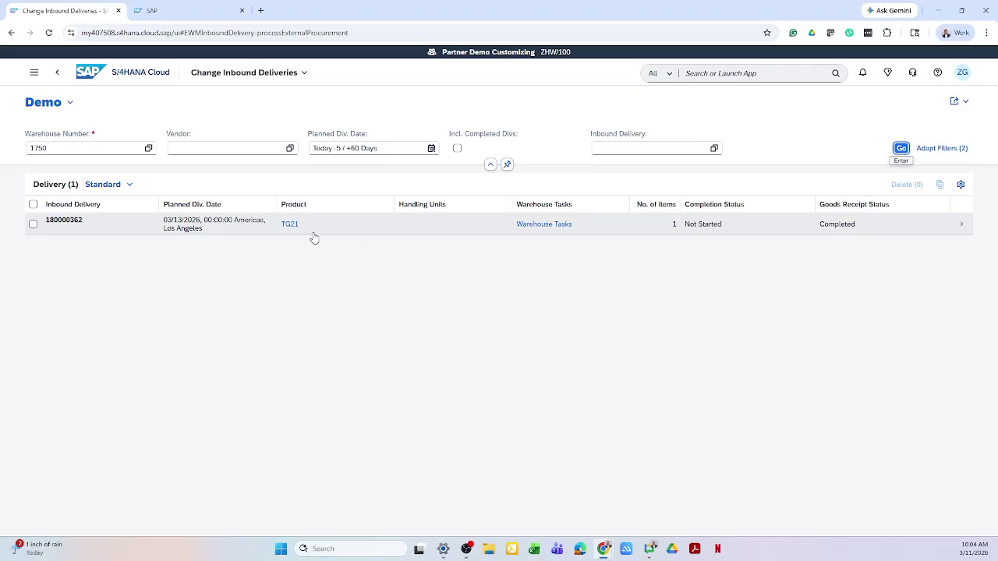
- Open the warehouse task of the TG21 inbound delivery and review its details and movement data
left_click(546, 225)
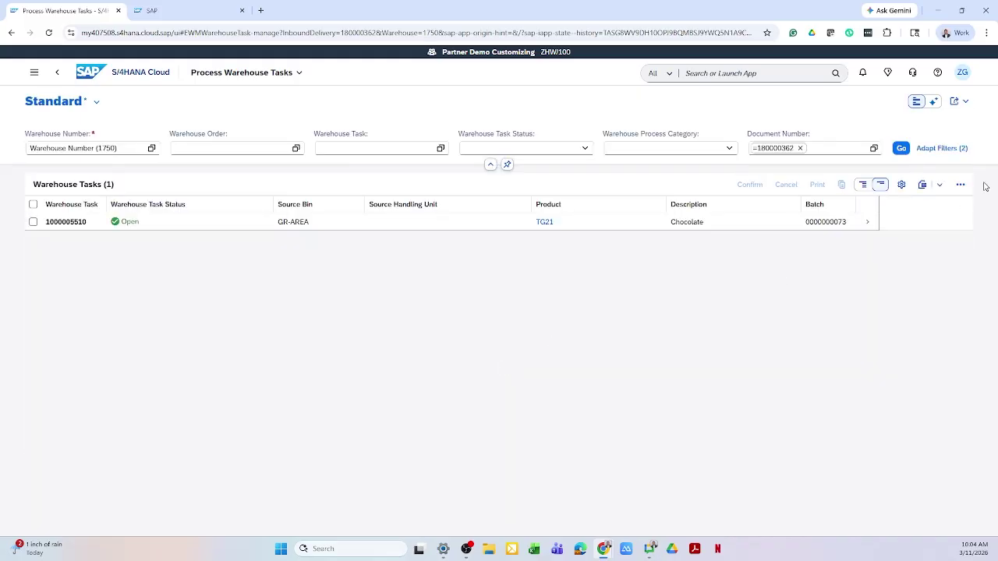
left_click(869, 227)
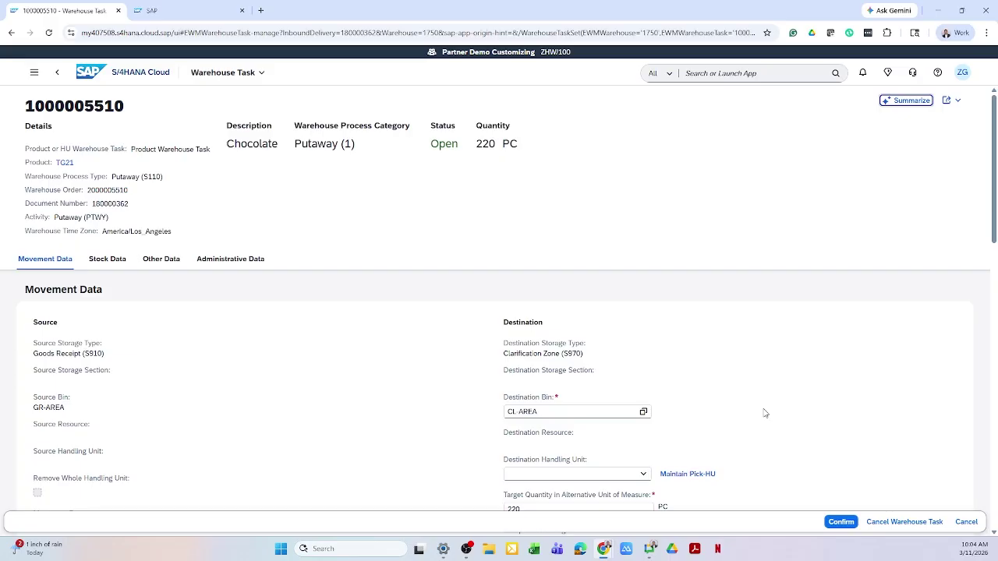
scroll(336, 386, "down", 1)
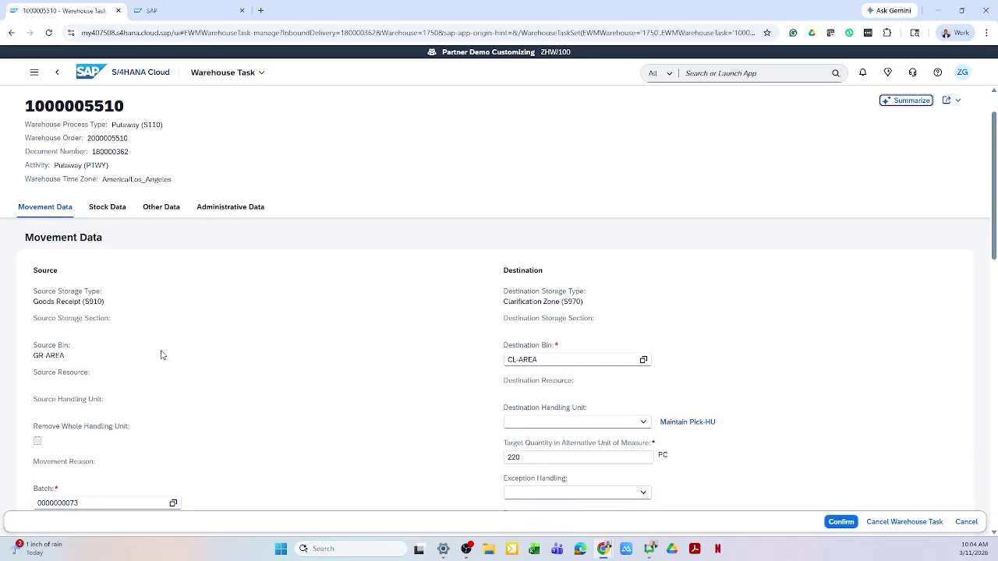
scroll(65, 367, "down", 1)
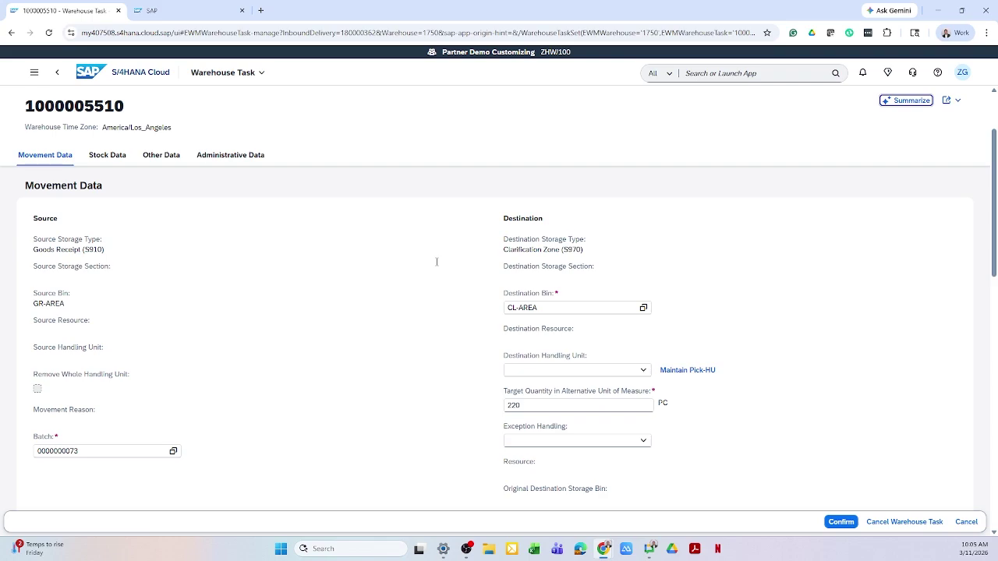
scroll(437, 262, "up", 3)
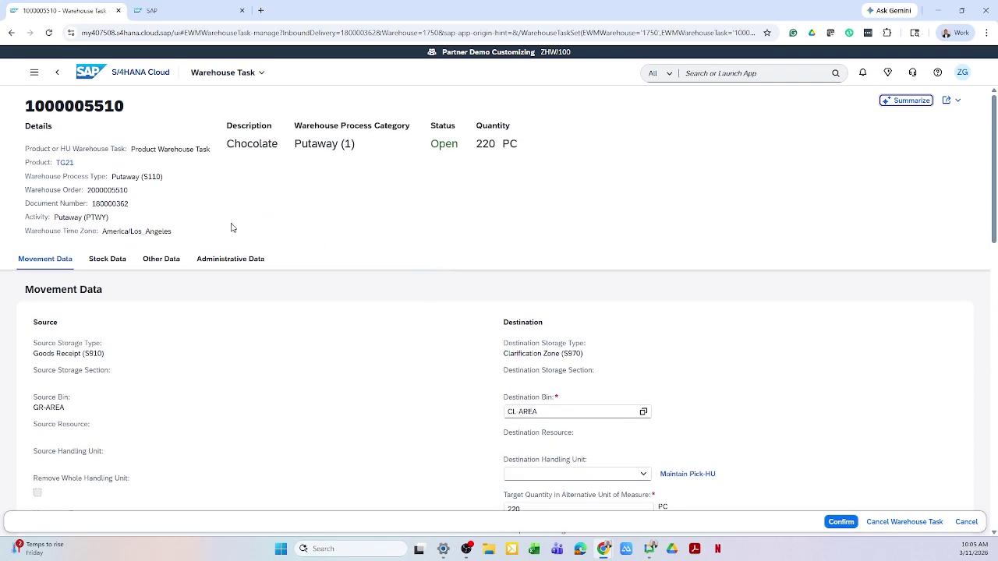
triple_click(141, 206)
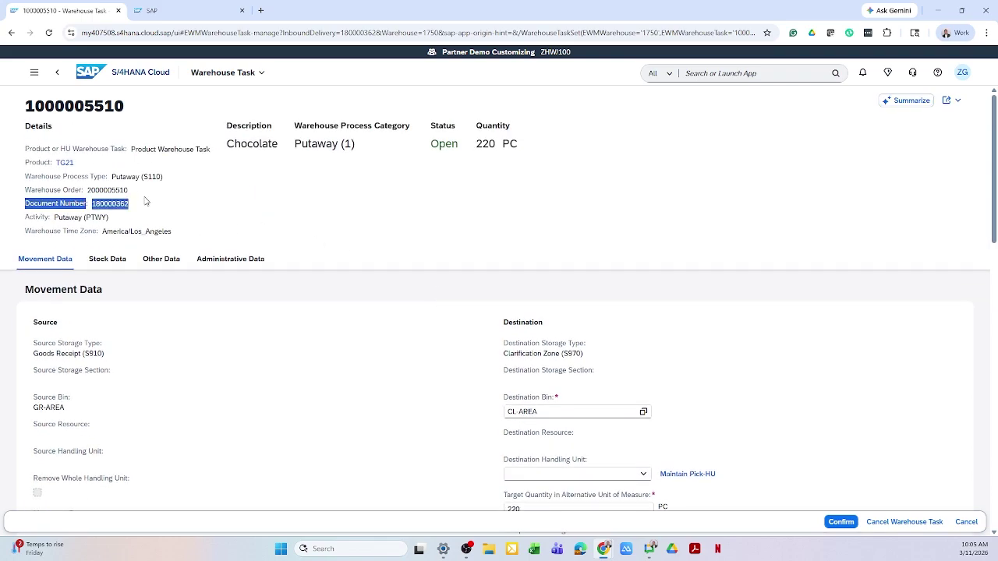
left_click(152, 204)
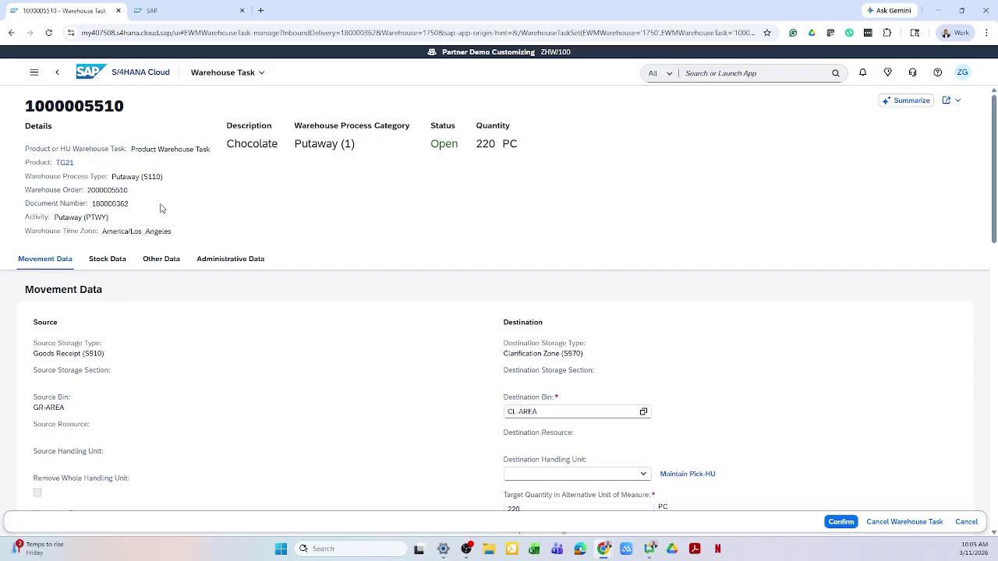
- Copy the task's warehouse order number and open that order for putaway by WO in the mobile inbound process
left_click_drag(142, 195, 86, 190)
left_click(155, 9)
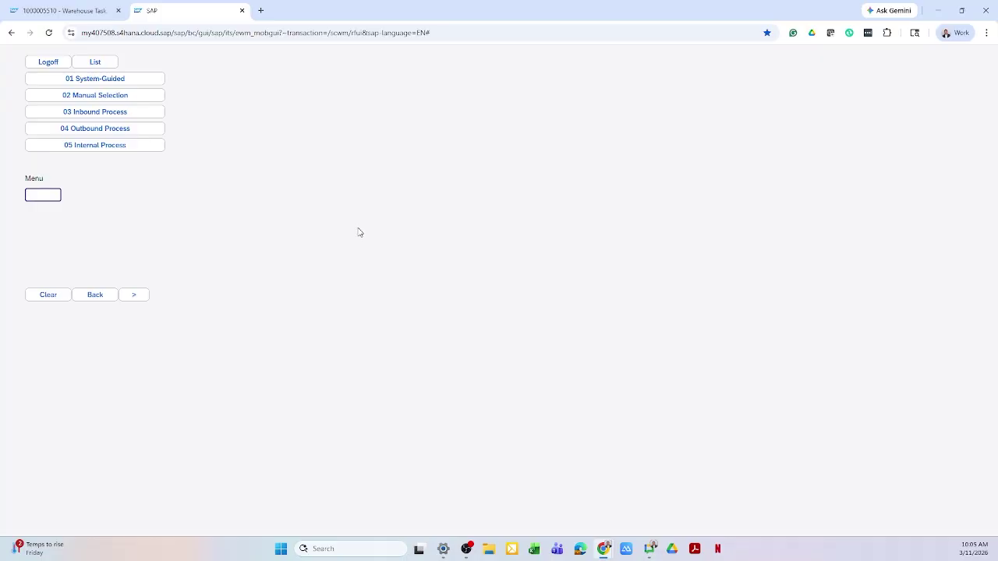
left_click(156, 116)
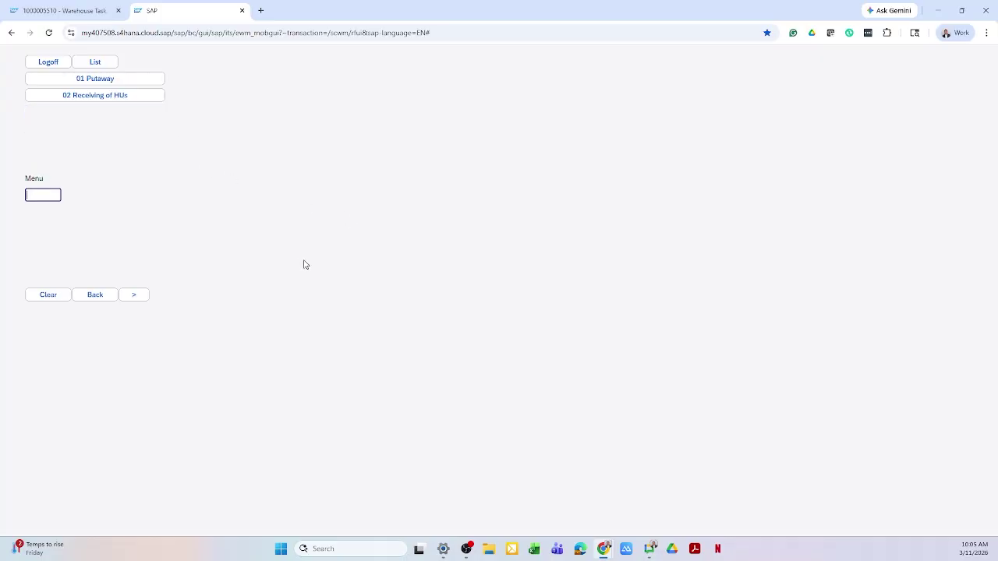
left_click(156, 82)
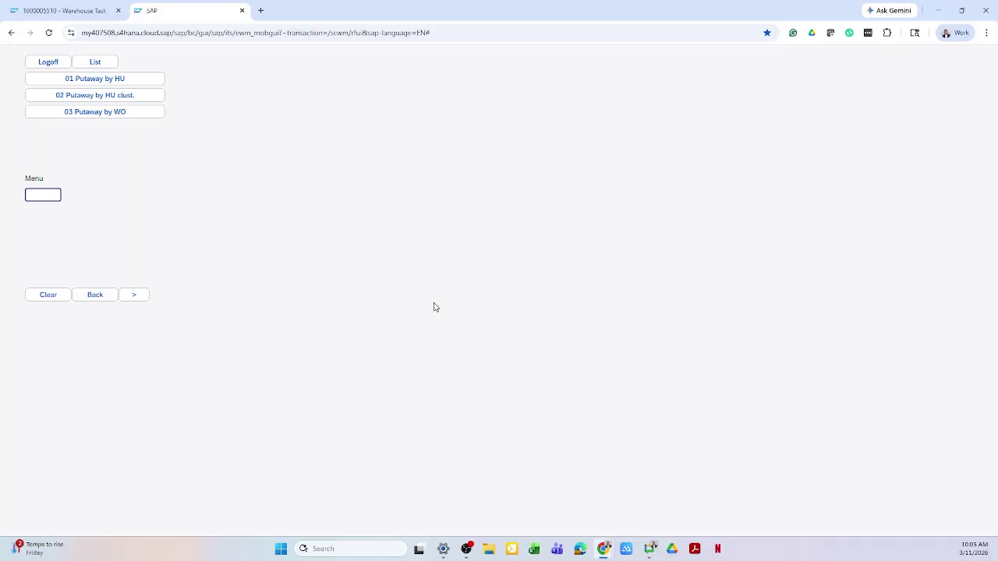
left_click(142, 115)
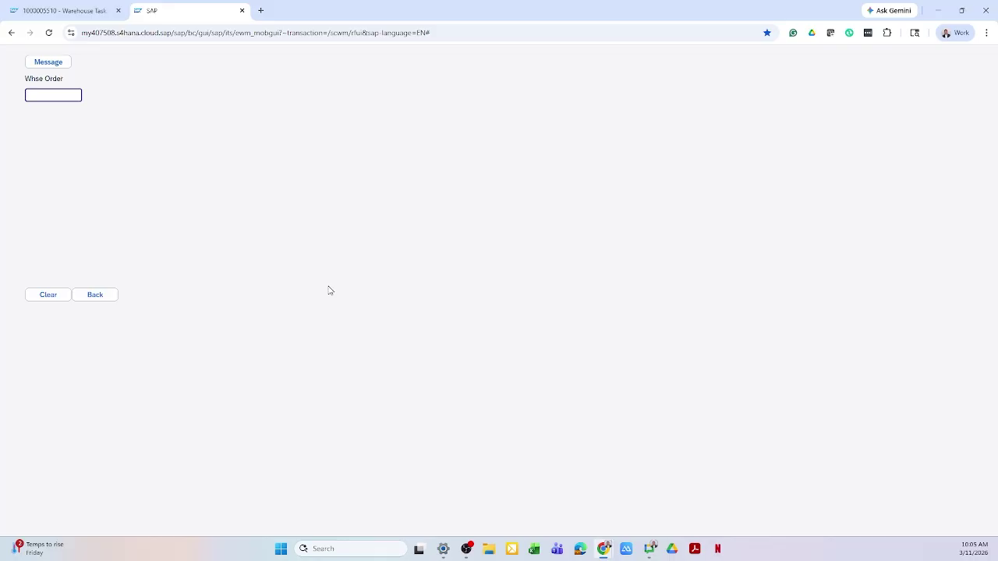
key("ctrl+v")
key("Return")
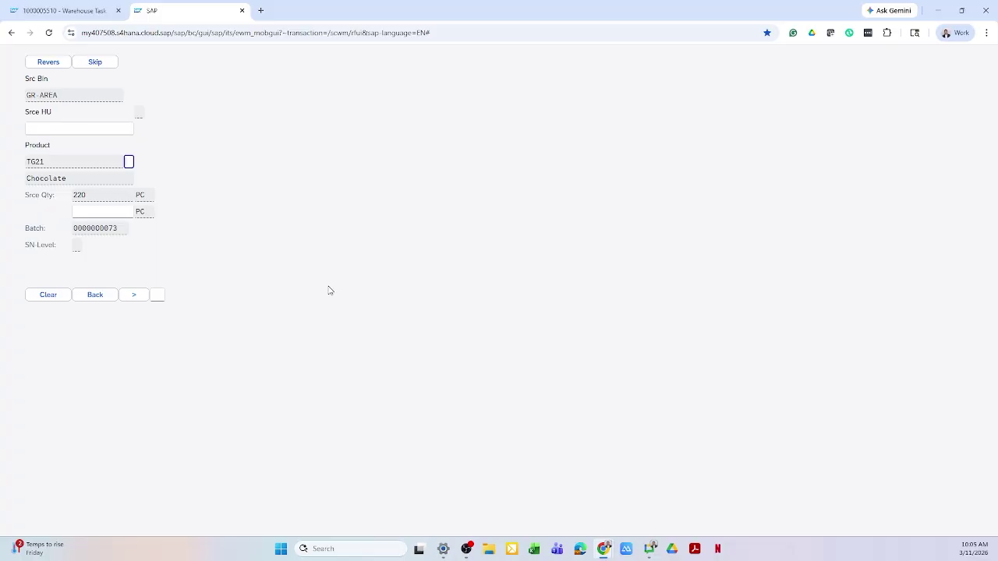
- Verify the source product as TG21 and the source quantity as 220 PC for the putaway
left_click(95, 163)
left_click_drag(51, 164, 28, 164)
key("ctrl+c")
left_click(129, 163)
key("ctrl+v")
key("Return")
type("220")
key("Return")
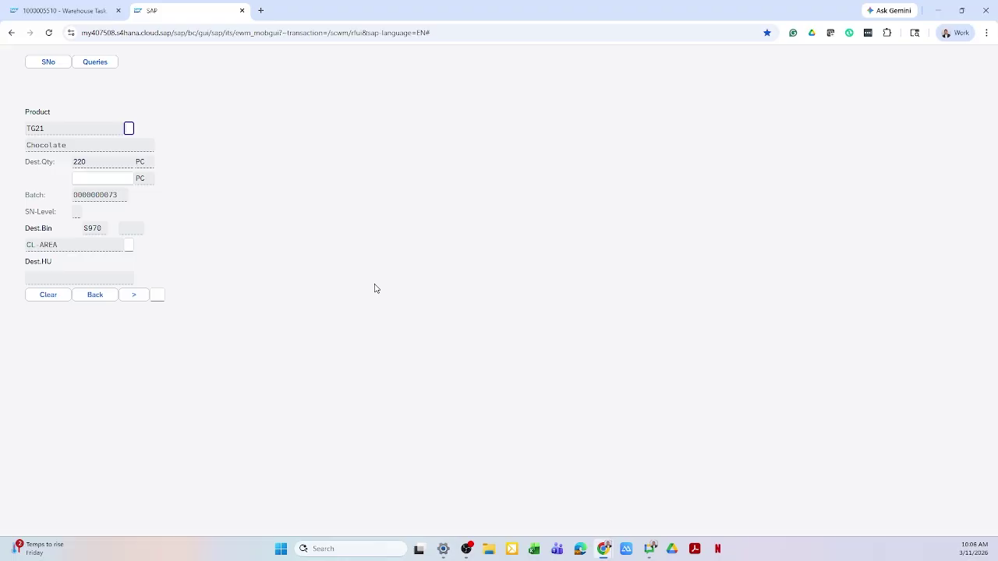
- Verify the destination product as TG21 and the destination quantity as 220 PC
left_click(71, 131)
left_click_drag(70, 131, 27, 131)
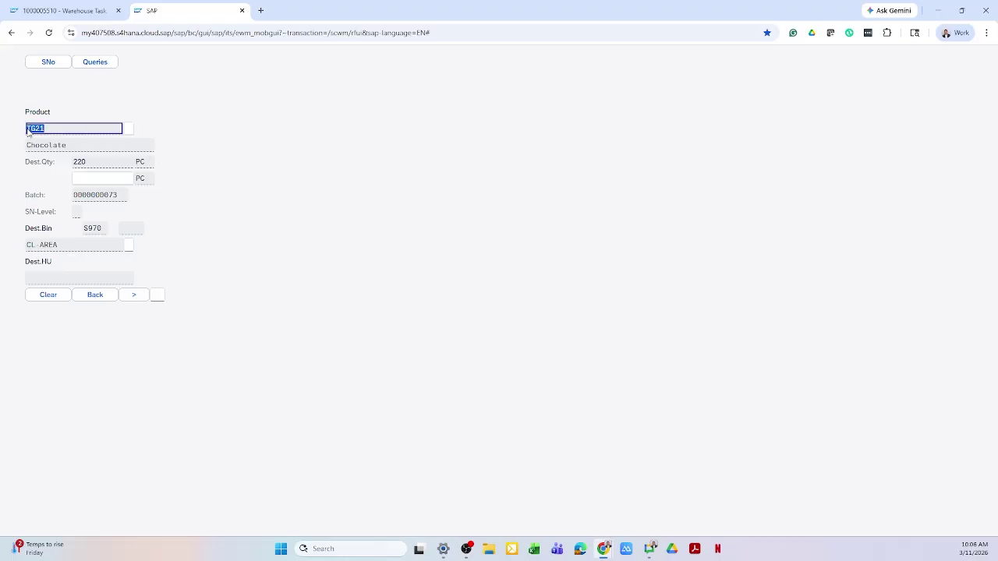
left_click(129, 127)
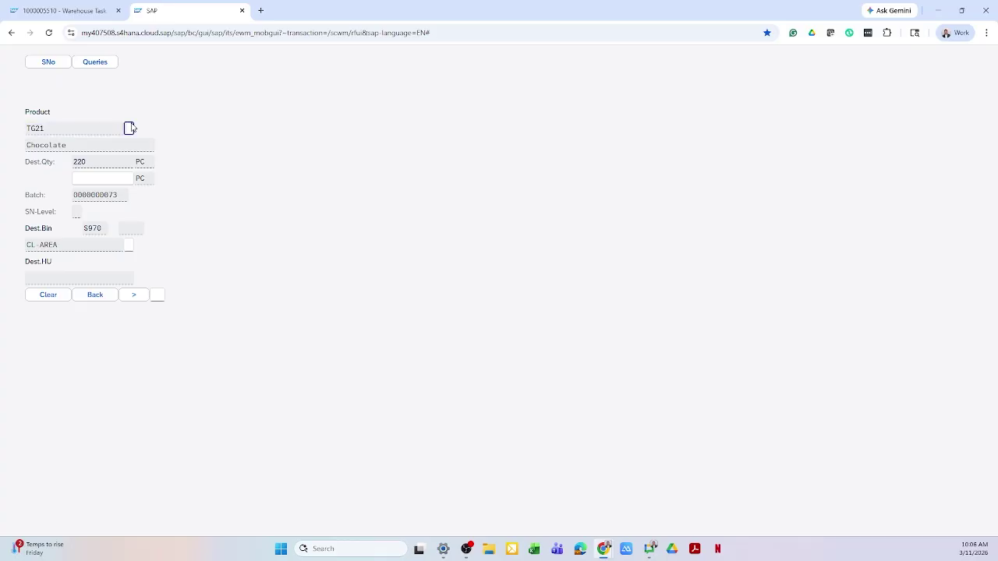
key("Tab")
type("220")
key("Tab")
- Verify the destination bin as CL-AREA and complete the putaway of the warehouse order
left_click_drag(65, 246, 28, 249)
key("ctrl+c")
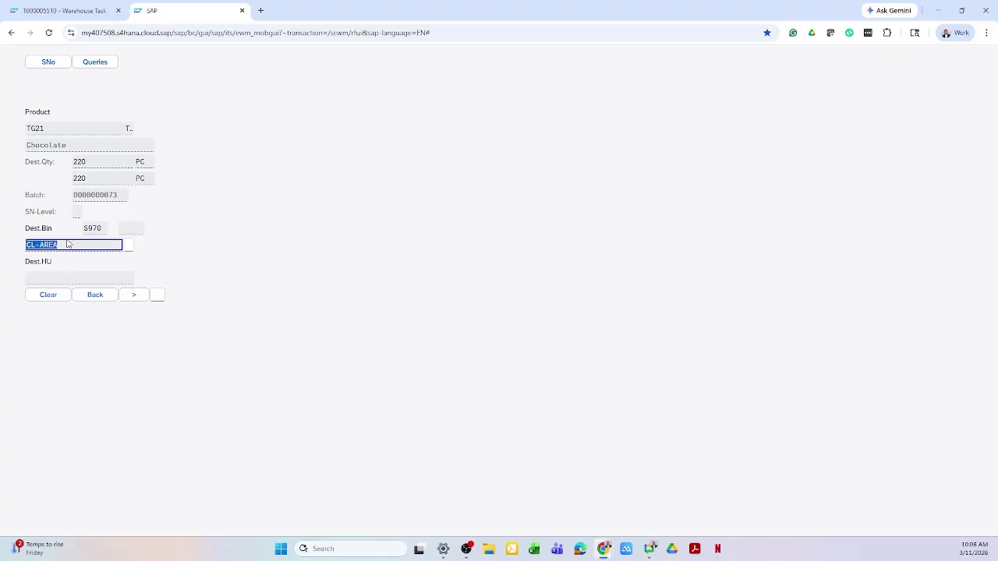
left_click(130, 245)
key("ctrl+v")
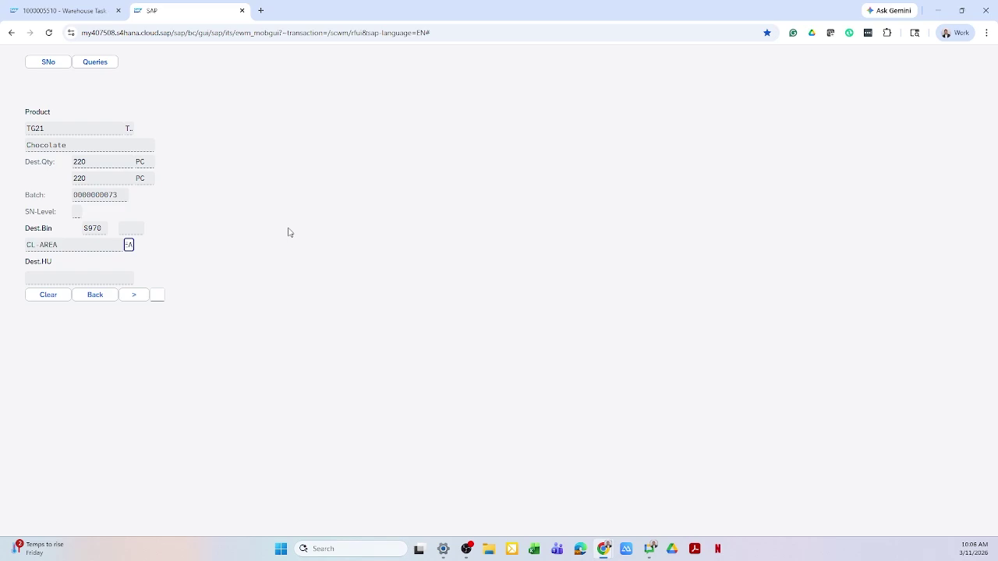
key("Return")
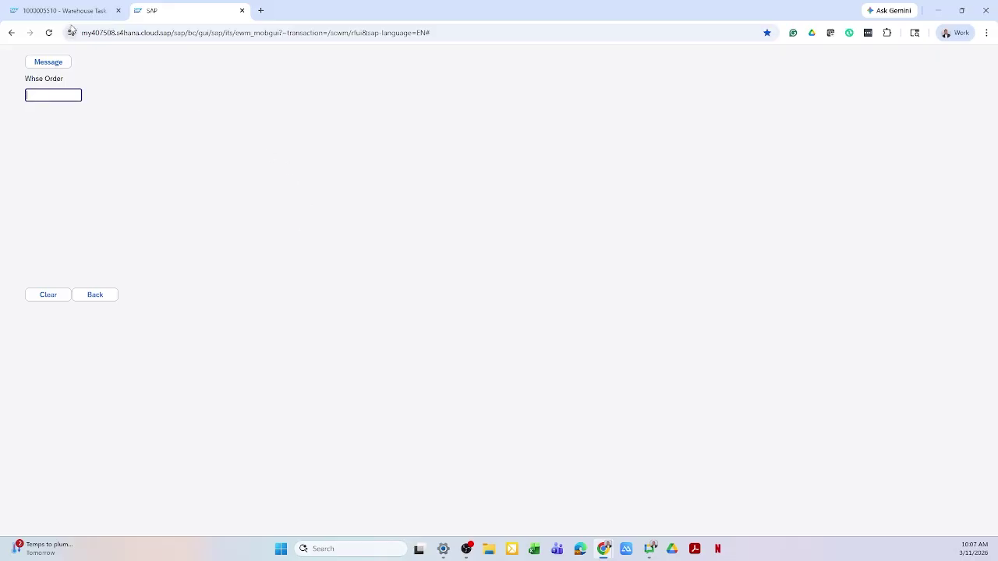
- Go back to the delivery's warehouse task list in S/4HANA Cloud and refresh it to check the task status
left_click(70, 11)
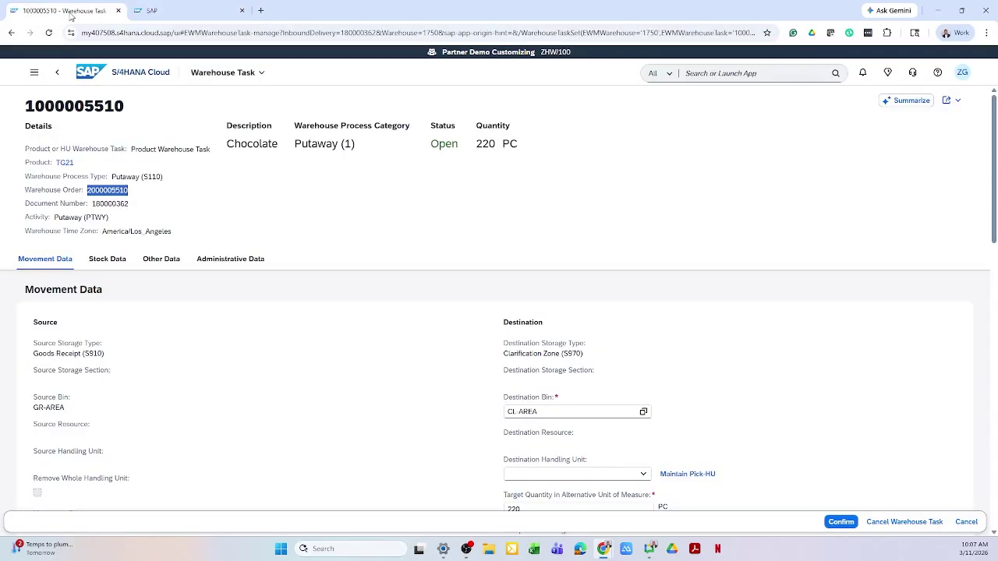
left_click(57, 72)
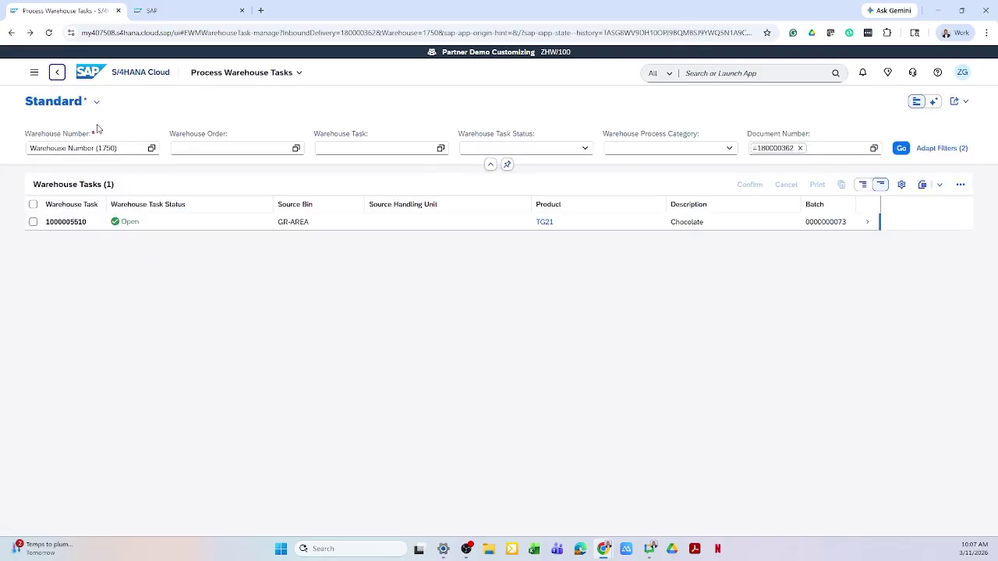
left_click(900, 148)
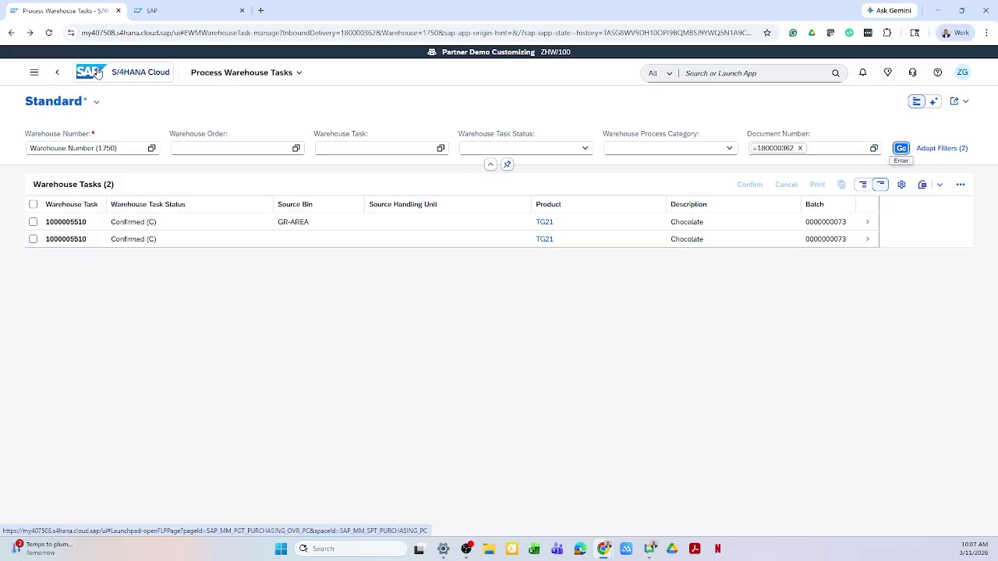
- Go to the Warehouse Office page and load Overview Inventory Management for plant US Distribution Center (1710)
left_click(97, 73)
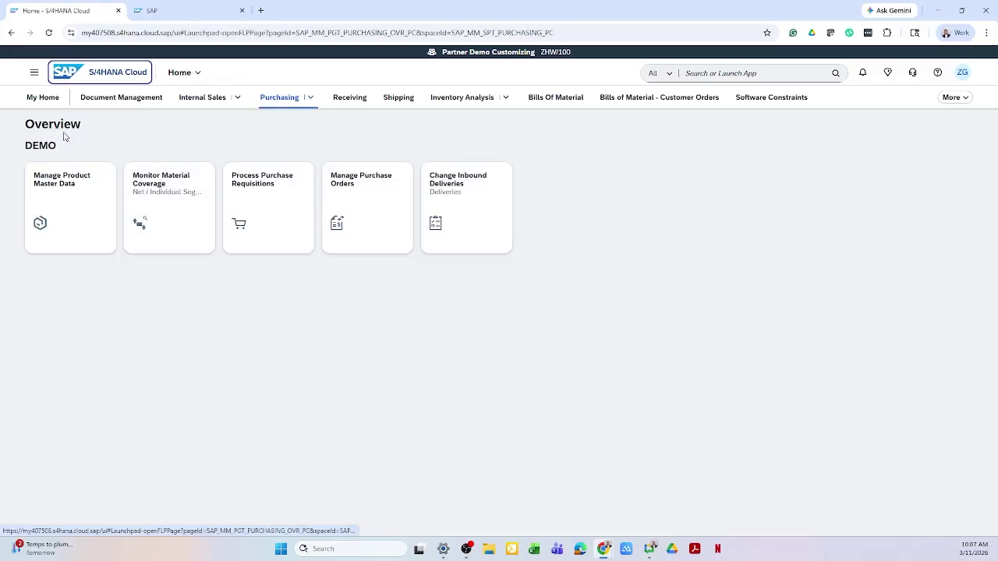
left_click(45, 100)
scroll(441, 419, "down", 5)
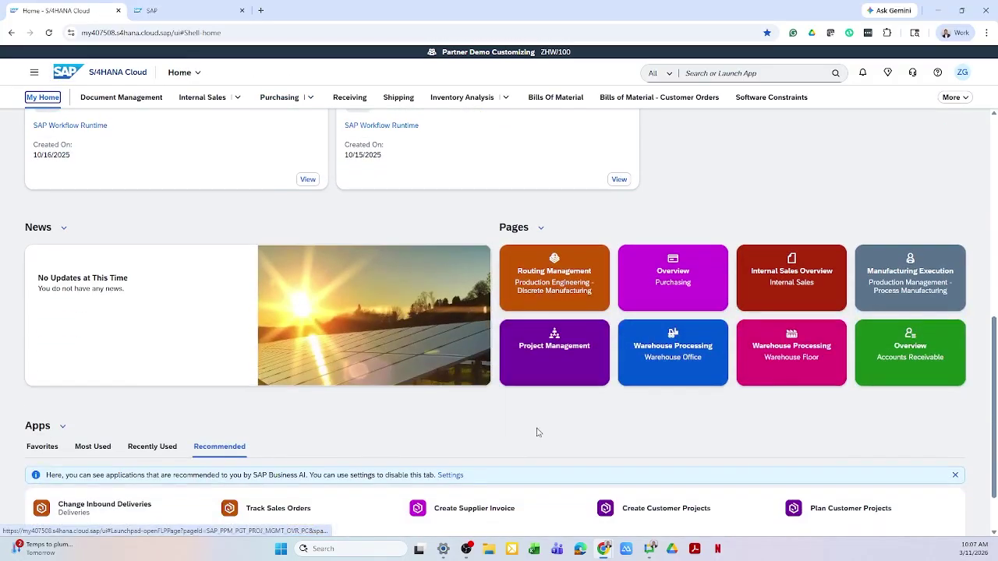
left_click(678, 378)
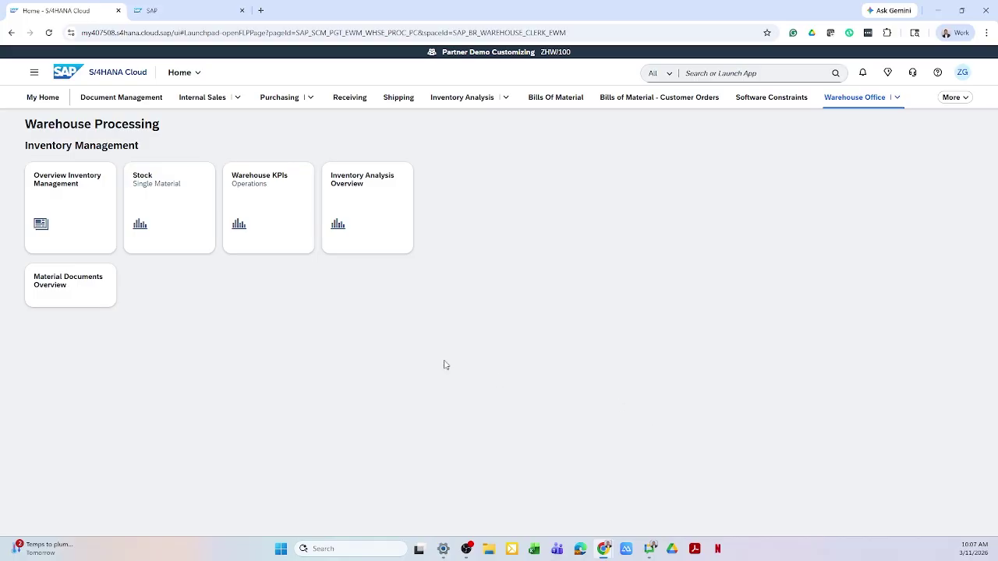
left_click(104, 232)
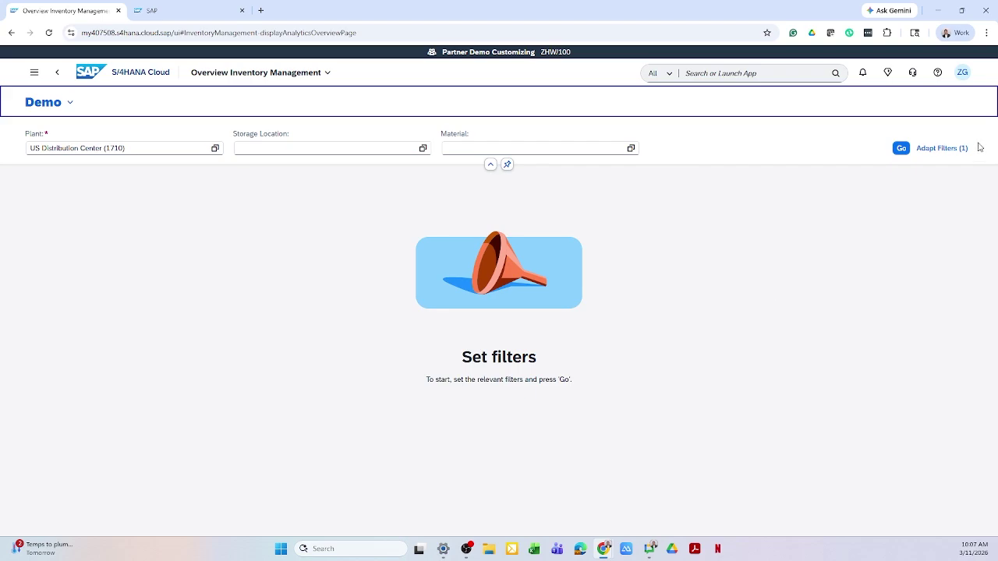
left_click(907, 154)
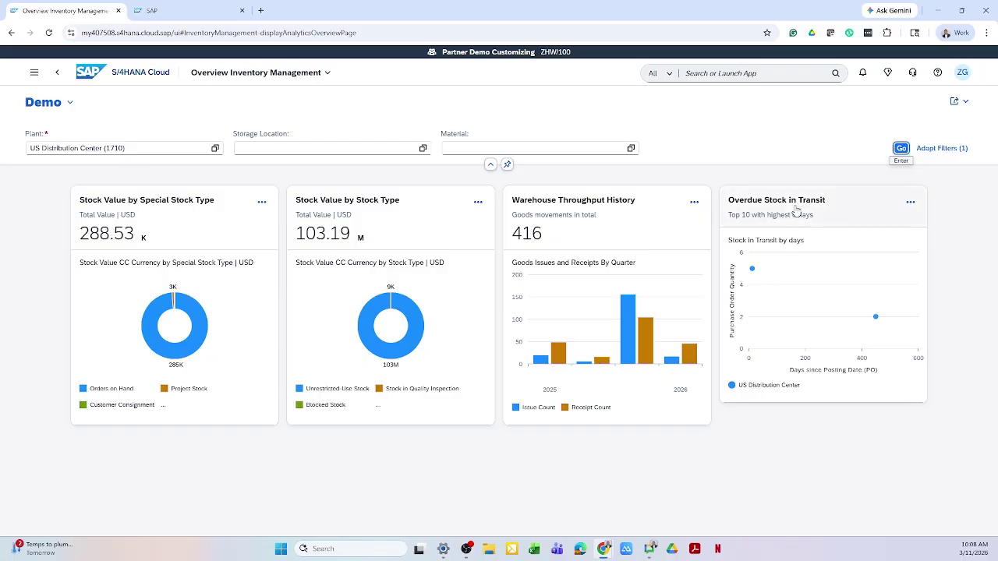
- View the overdue stock-in-transit materials from the inventory overview and return to the Warehouse Processing page
left_click(835, 205)
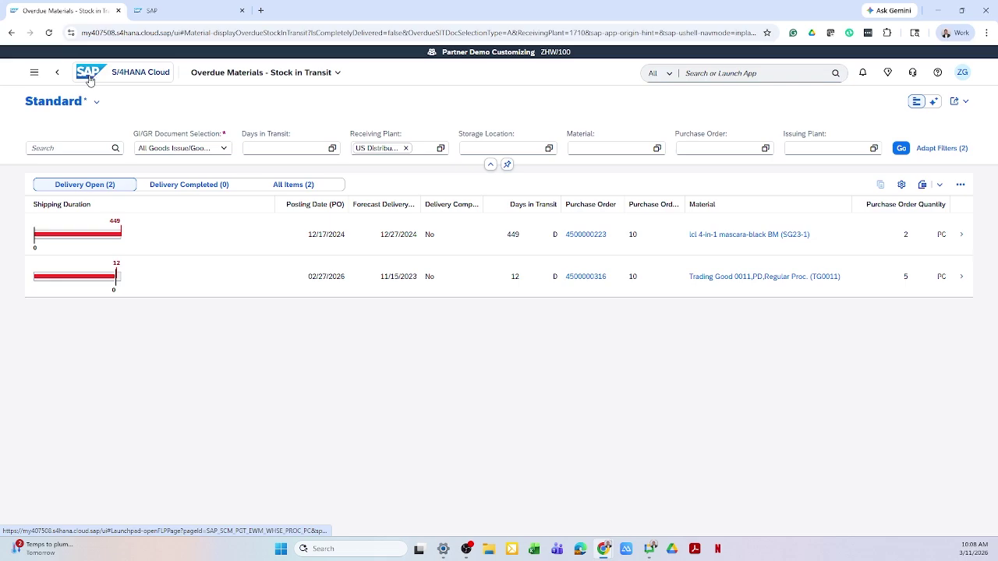
left_click(56, 72)
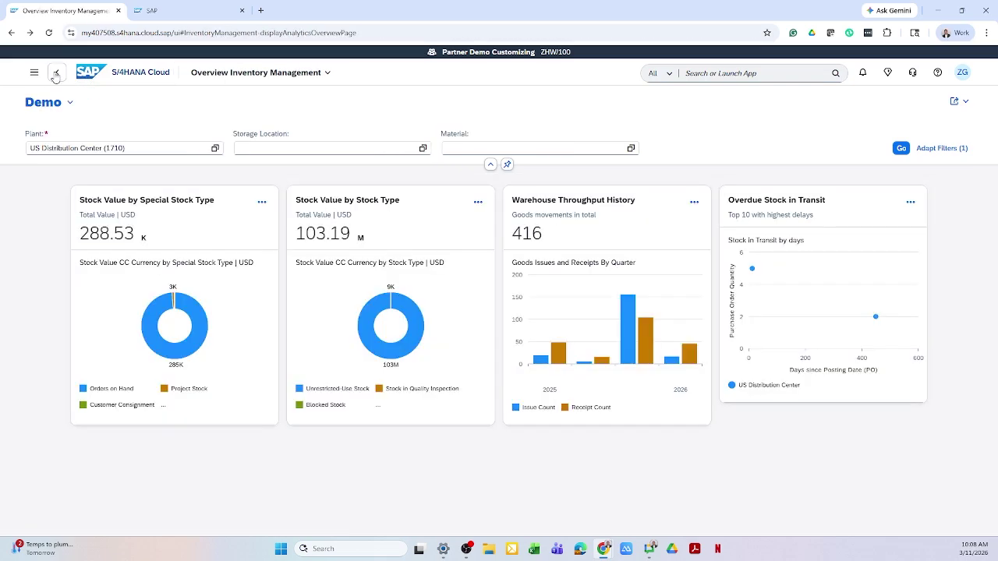
left_click(56, 73)
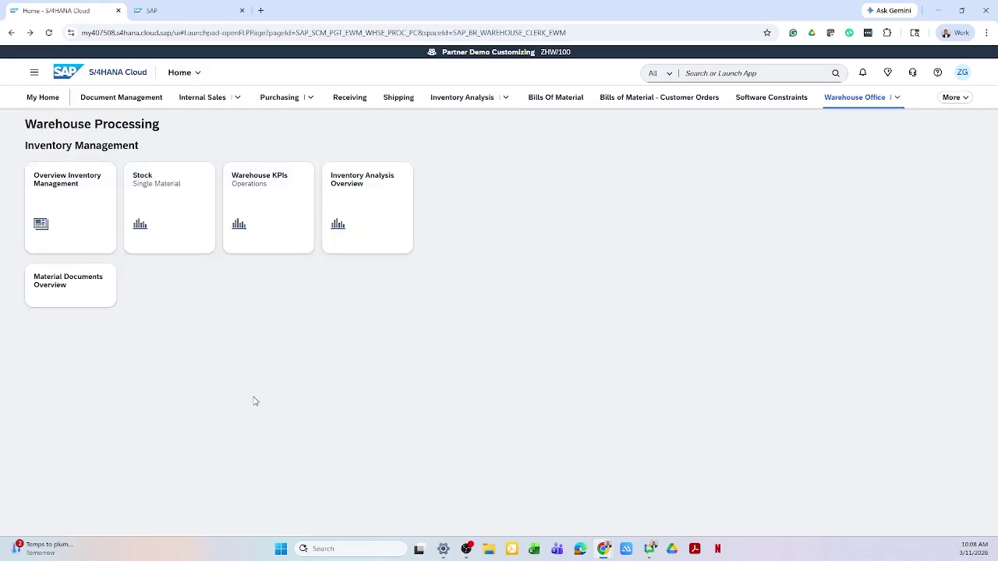
- Open the single-material stock view and display the stock of material TG21 by plant and storage location
left_click(195, 248)
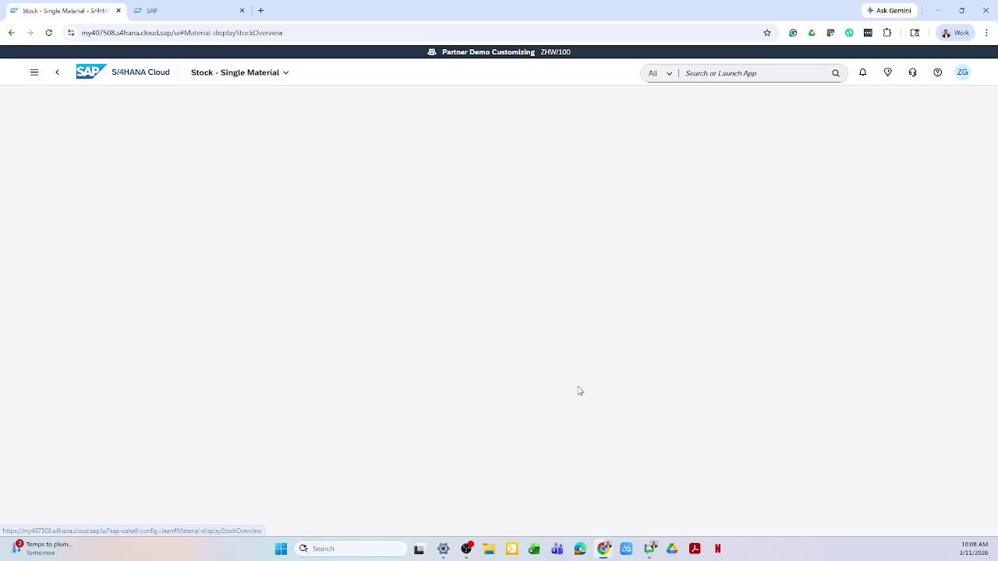
type("tg21")
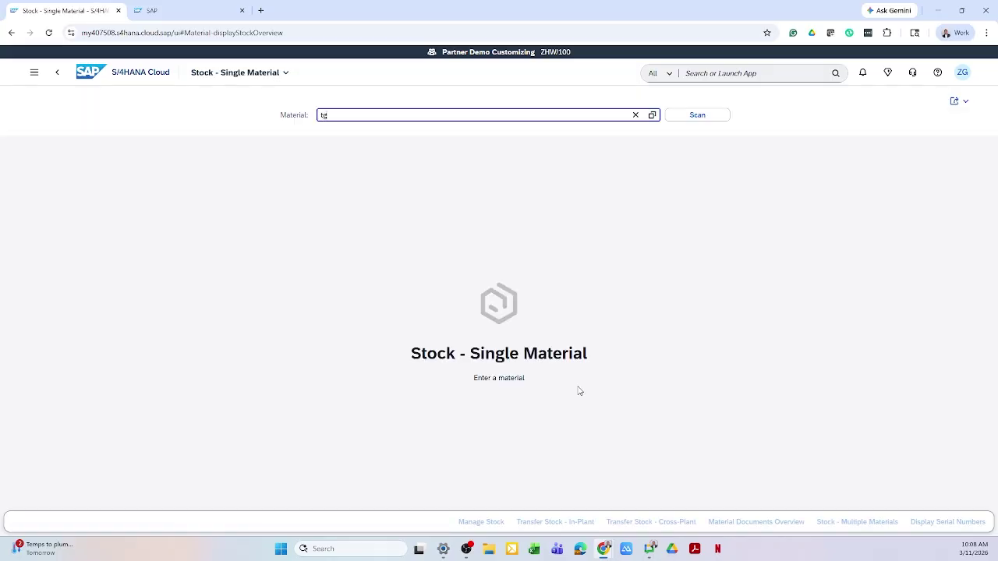
key("Return")
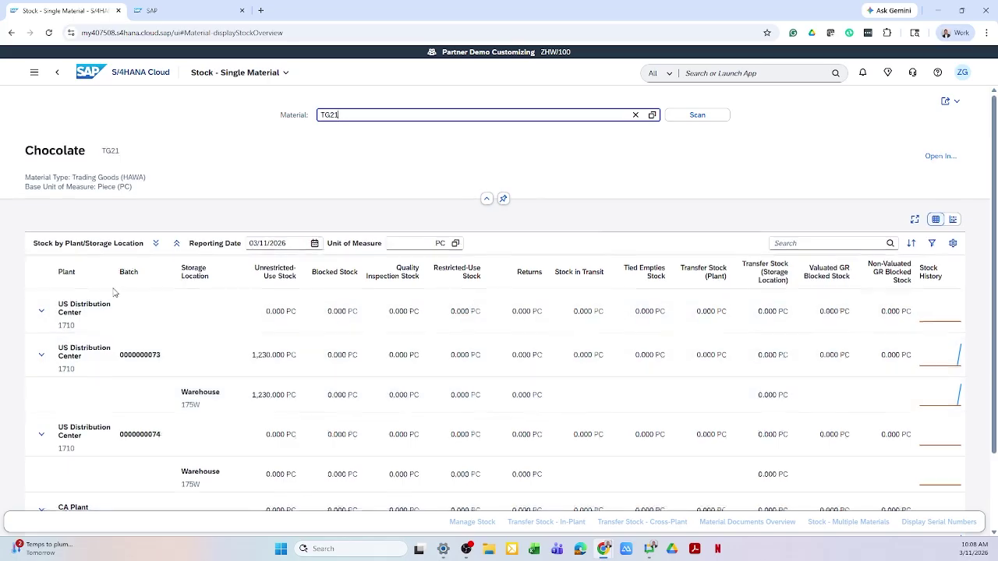
scroll(113, 351, "down", 2)
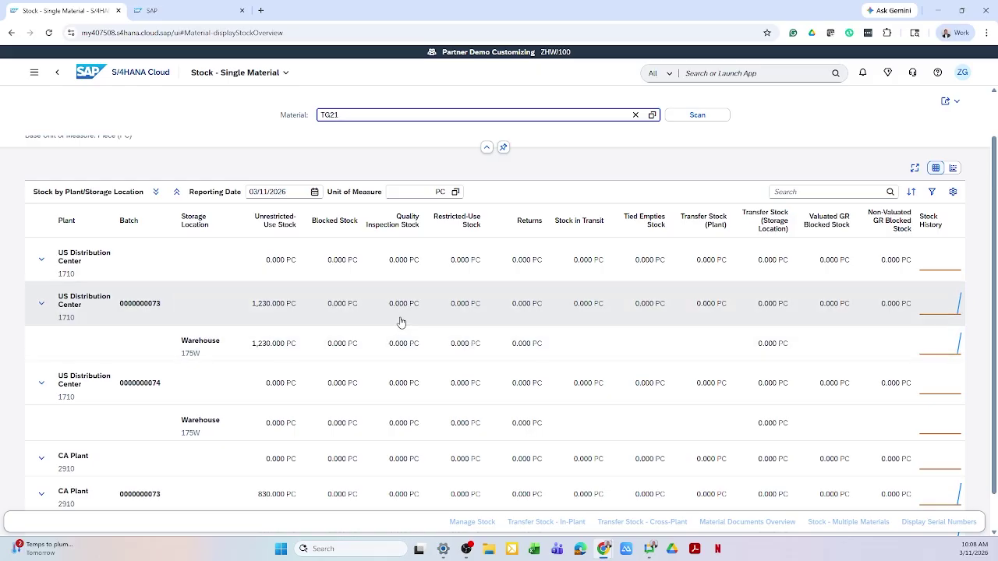
scroll(400, 322, "down", 1)
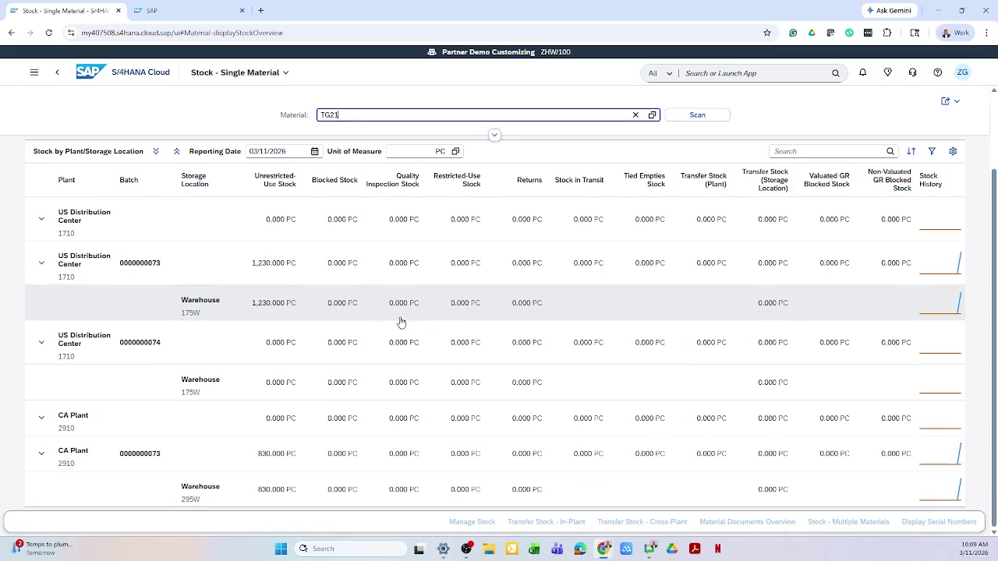
left_click(130, 261)
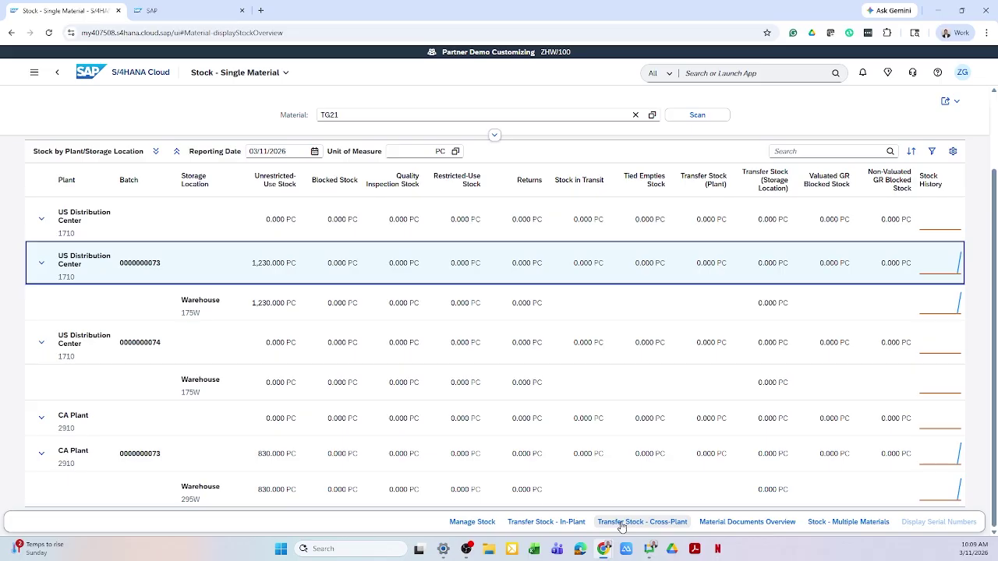
left_click(622, 521)
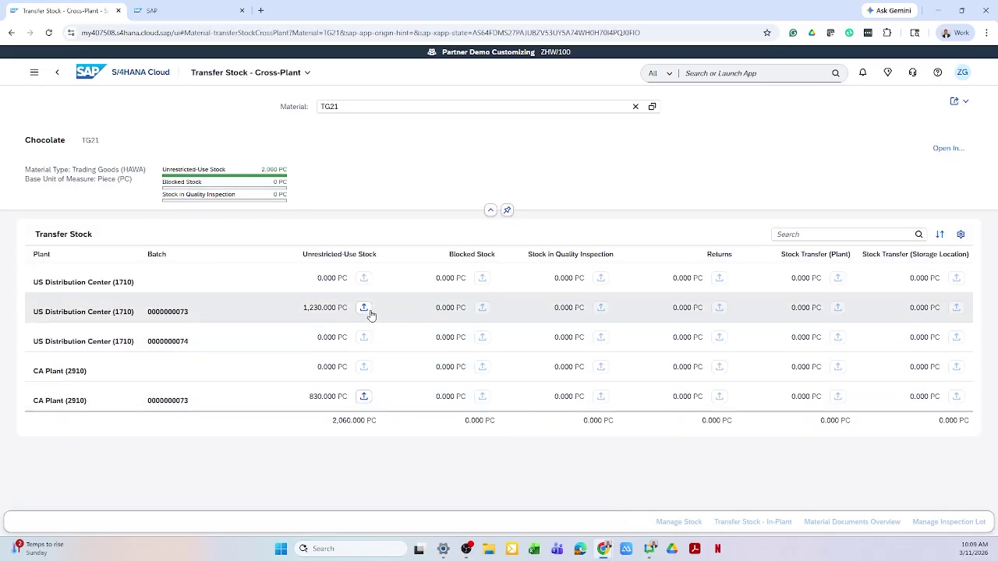
left_click(364, 309)
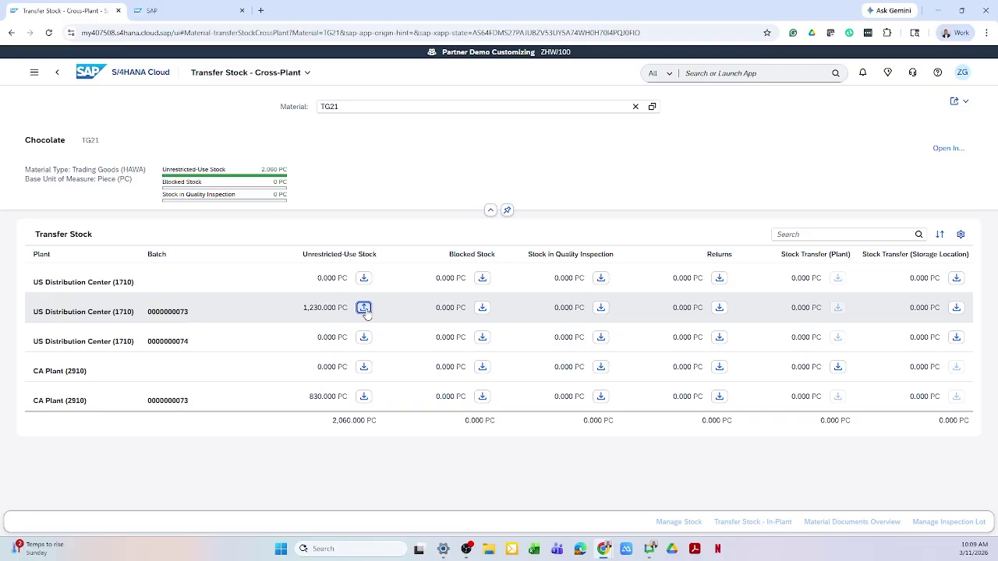
left_click(364, 397)
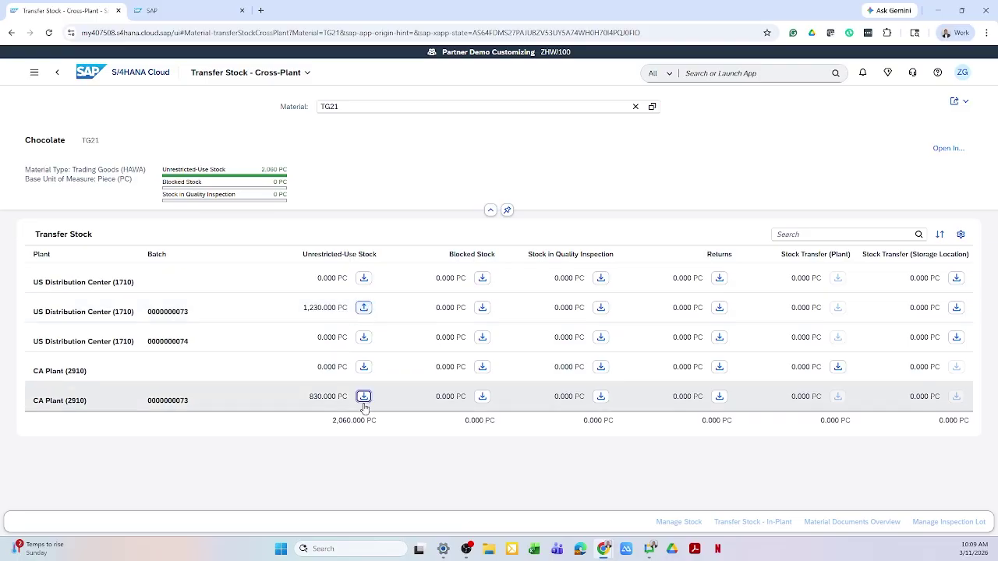
left_click(520, 347)
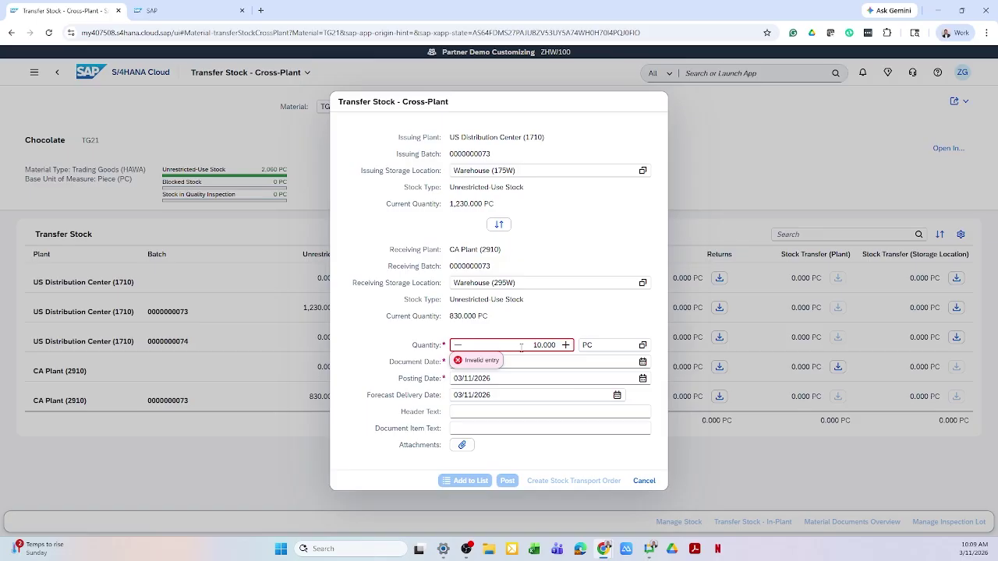
left_click(555, 463)
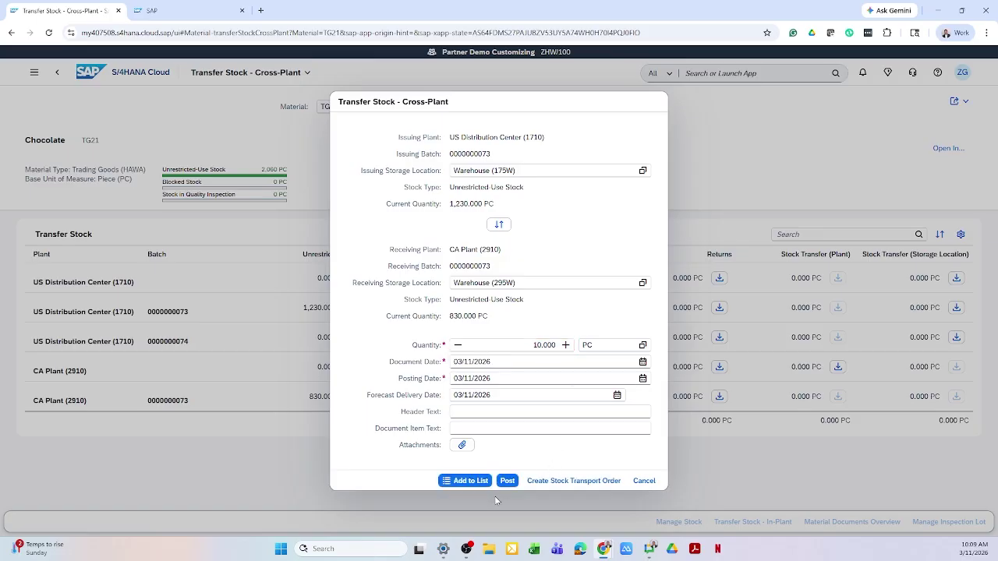
left_click(644, 482)
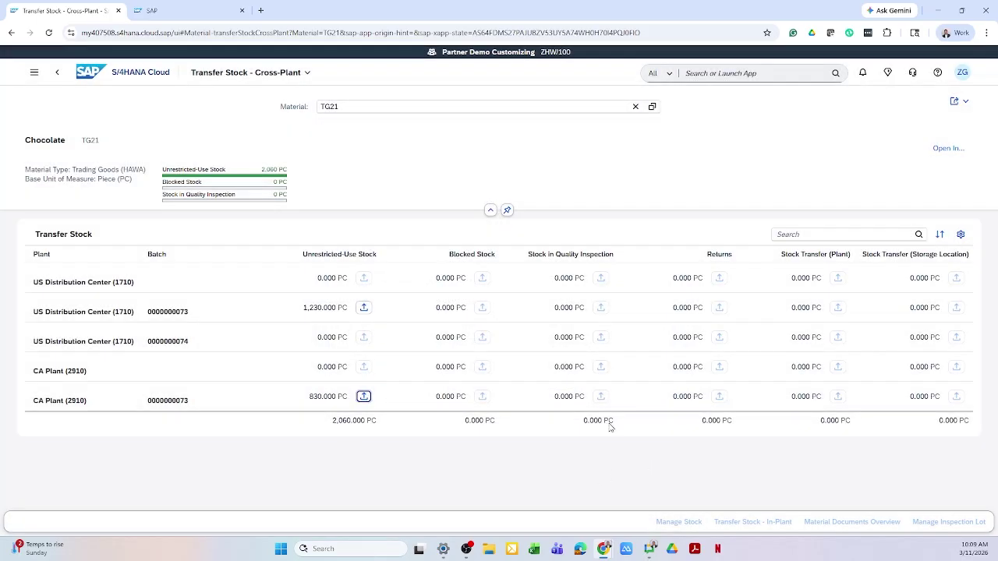
- Return to the Warehouse Processing page, load Warehouse KPIs for warehouse 1750 and look through the KPI cards
left_click(56, 78)
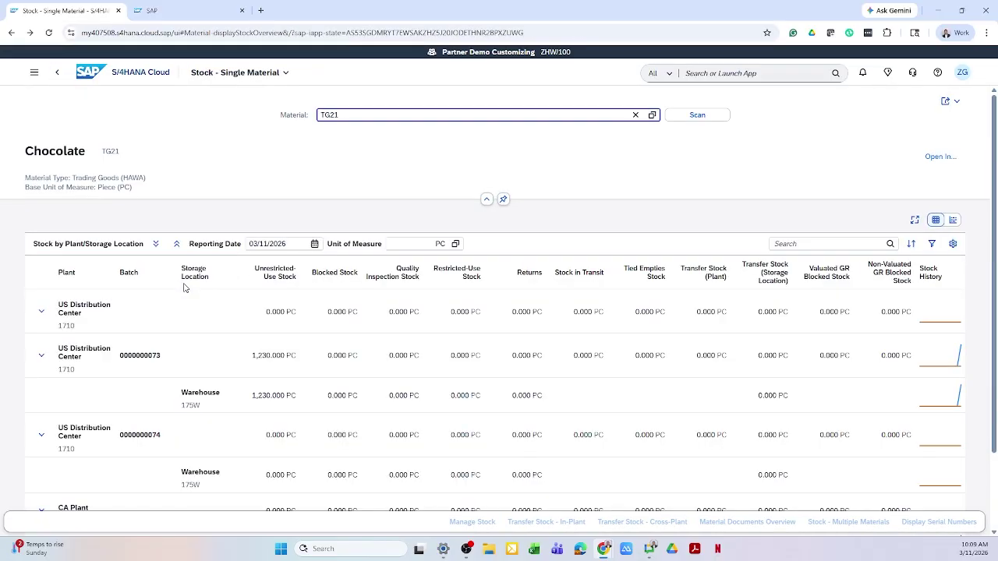
left_click(58, 72)
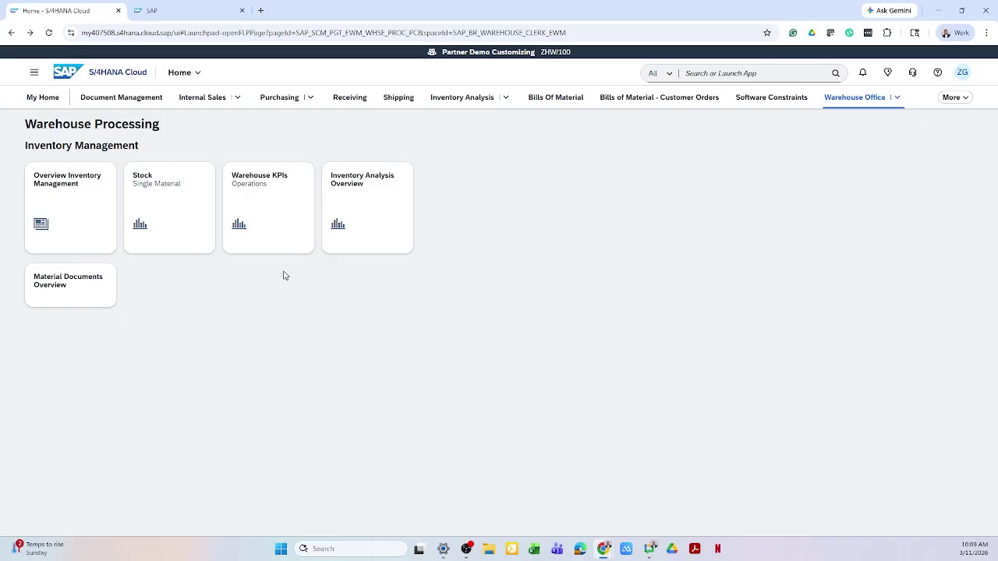
left_click(273, 233)
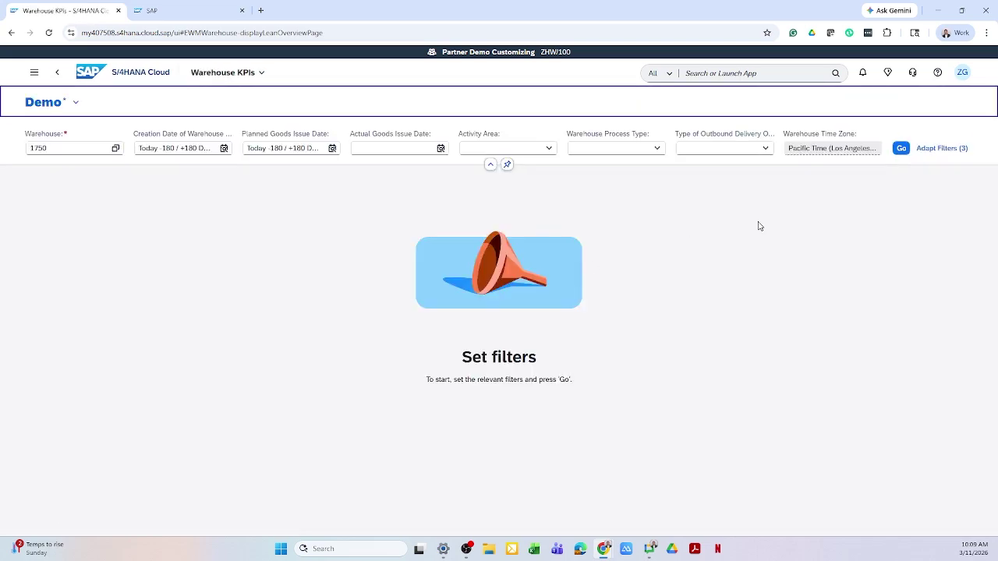
left_click(901, 149)
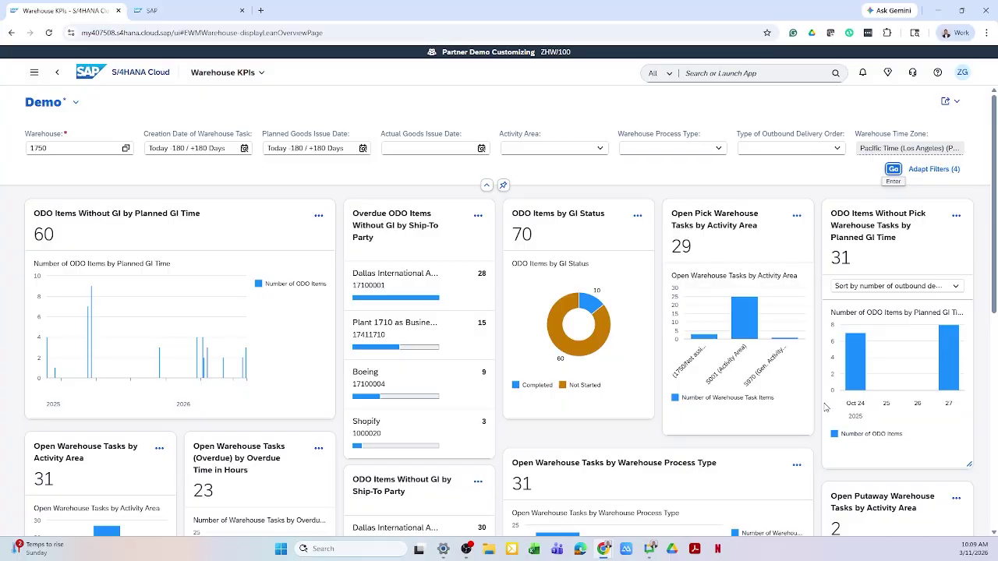
scroll(899, 402, "down", 5)
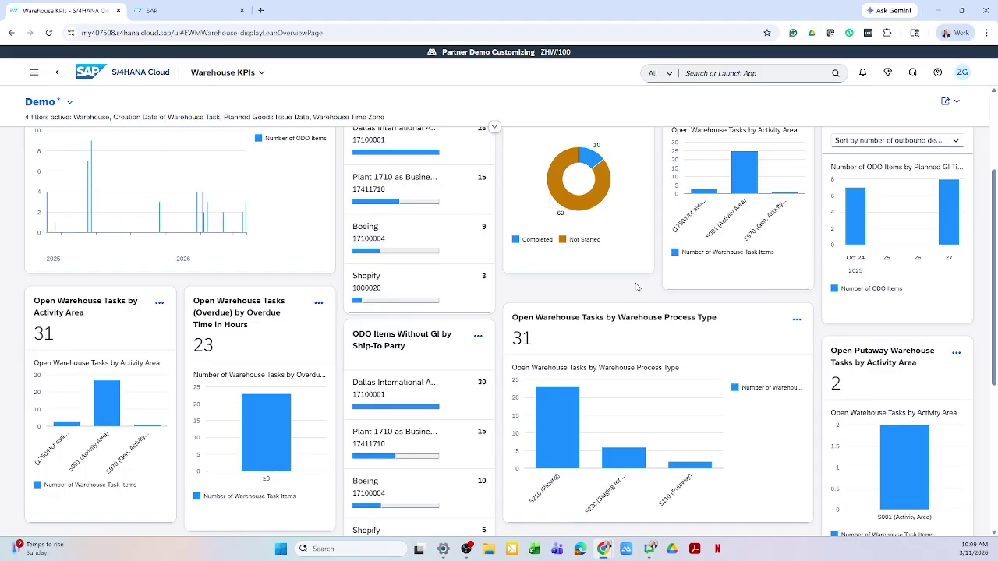
- Load Material Documents Overview for US Distribution Center (1710) and examine the stock values and goods movement types
left_click(57, 71)
left_click(53, 296)
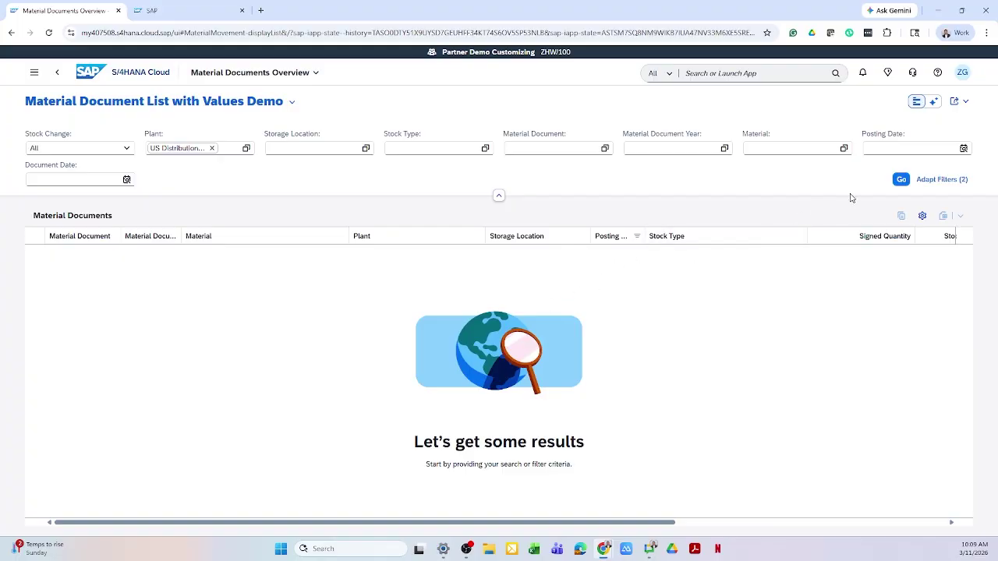
left_click(901, 180)
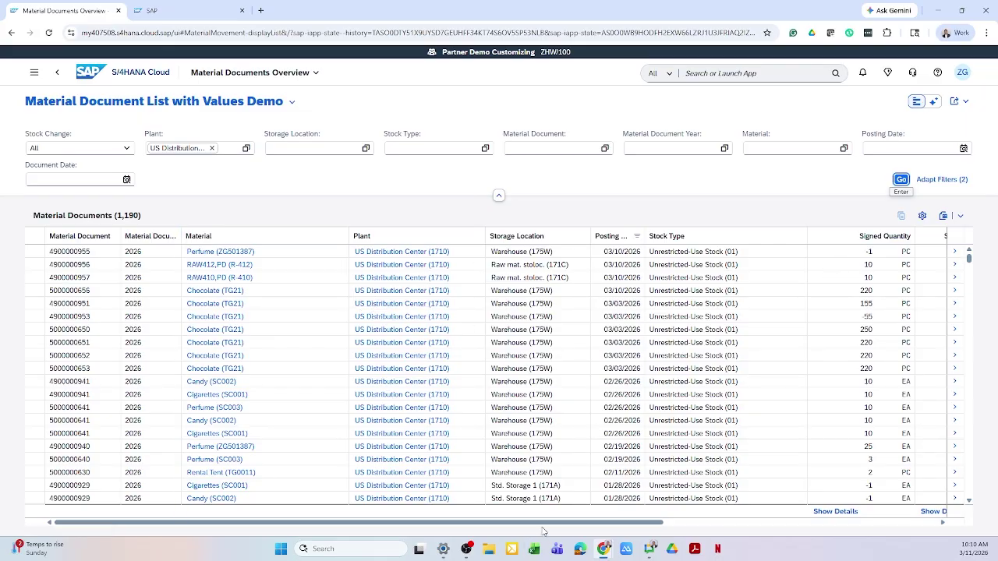
left_click_drag(543, 529, 752, 527)
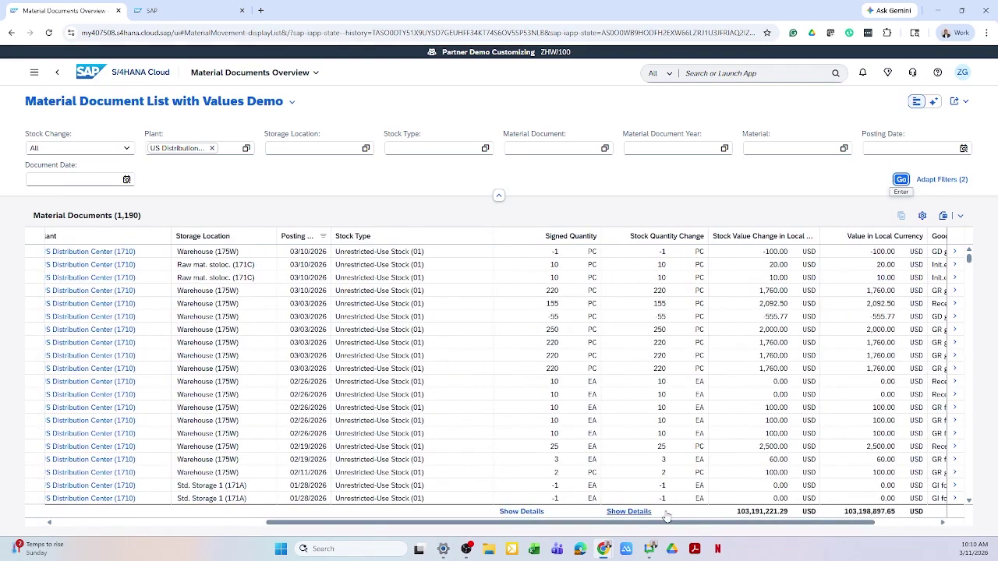
scroll(611, 453, "right", 3)
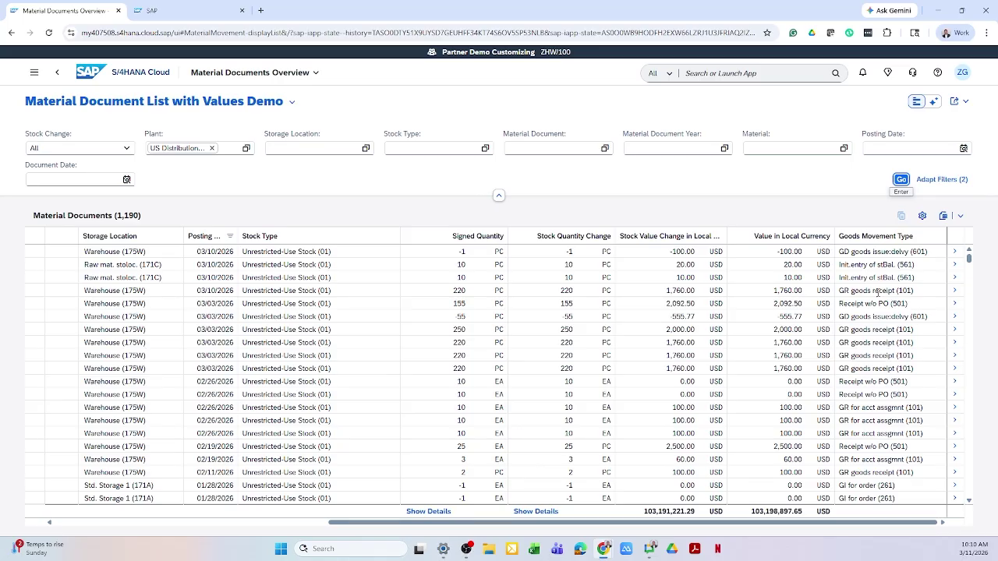
- Add the Batch column to the material documents table and place it directly before Goods Movement Type
left_click(923, 217)
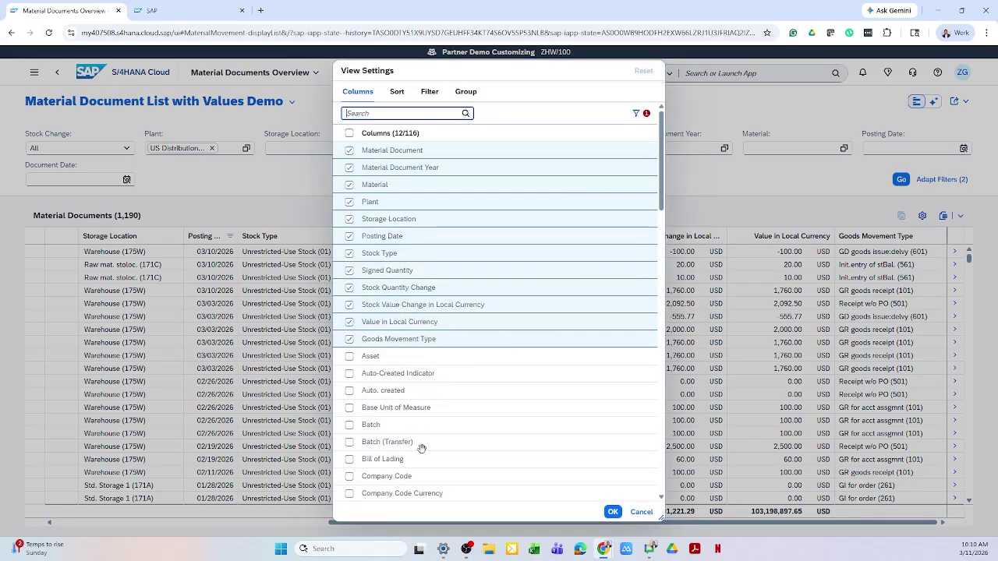
left_click(349, 425)
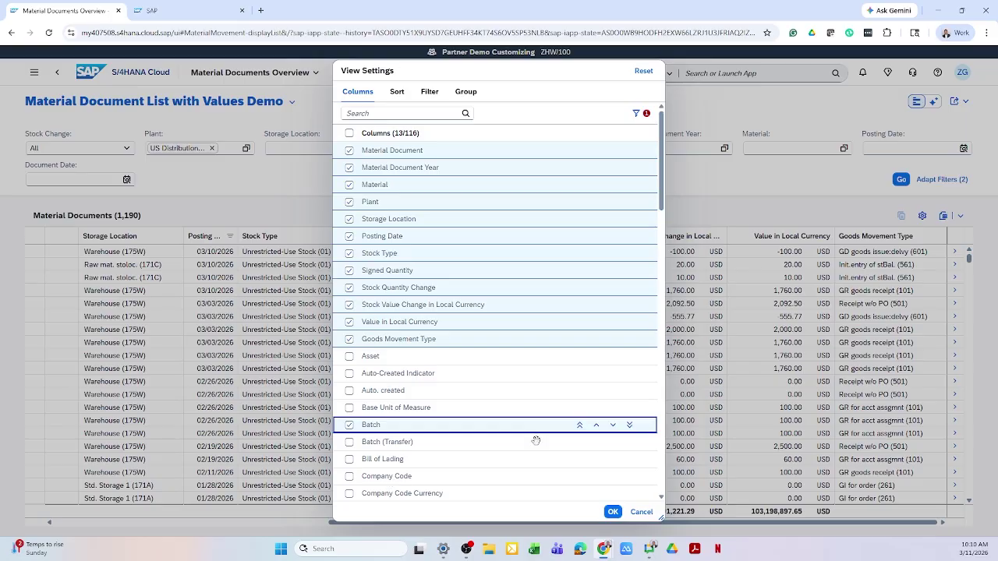
left_click(595, 425)
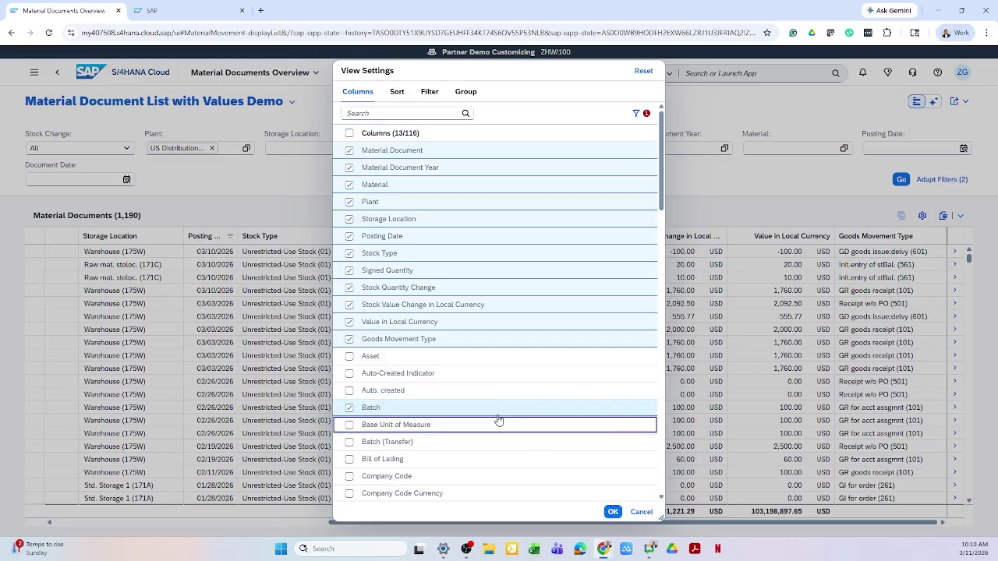
left_click(596, 408)
left_click(596, 390)
left_click(596, 373)
left_click(595, 357)
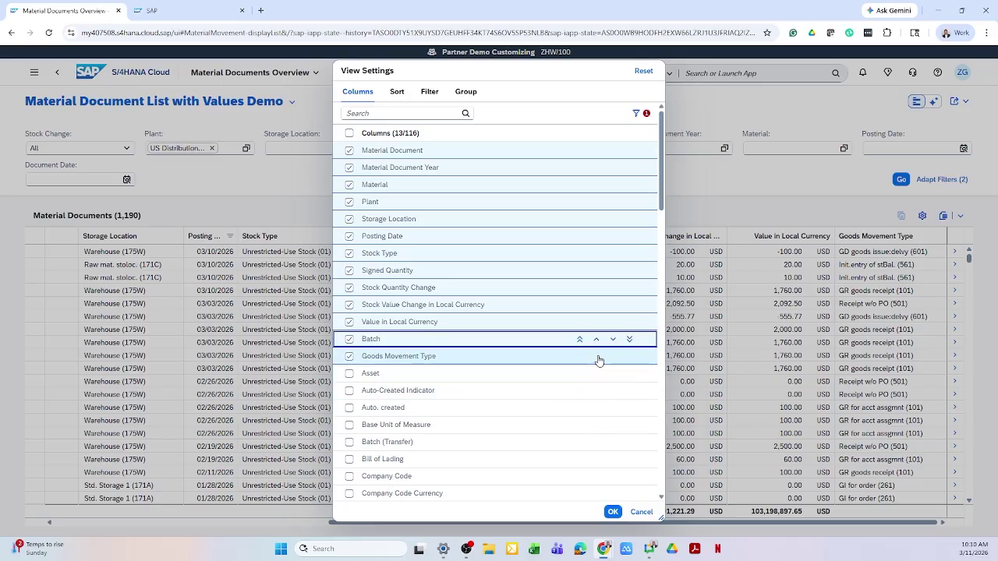
left_click(613, 512)
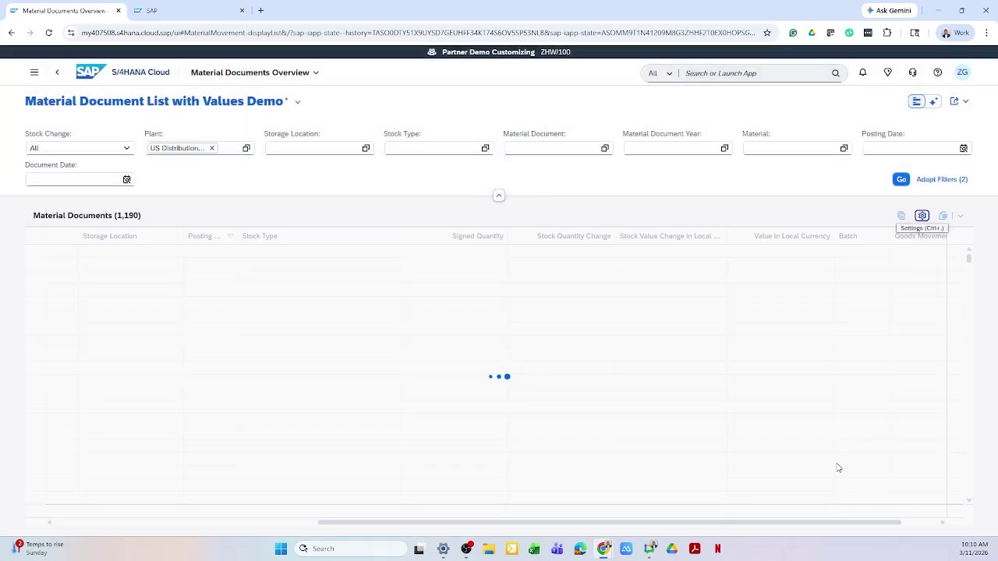